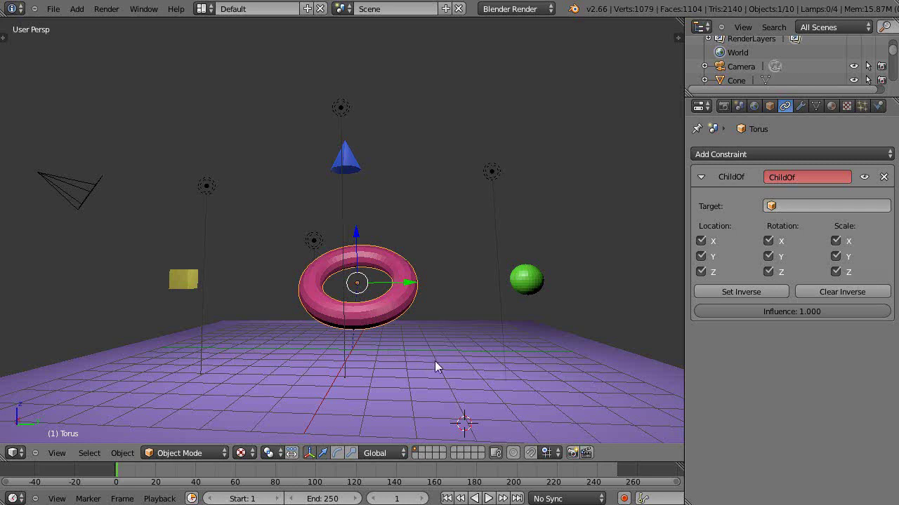
# Parent the sphere and then the cone to the torus with Ctrl+P > Object.
pyautogui.moveTo(435, 361)
pyautogui.mouseDown(button='middle')
pyautogui.moveTo(448, 361)
pyautogui.moveTo(438, 365)
pyautogui.moveTo(442, 349)
pyautogui.mouseUp(button='middle')
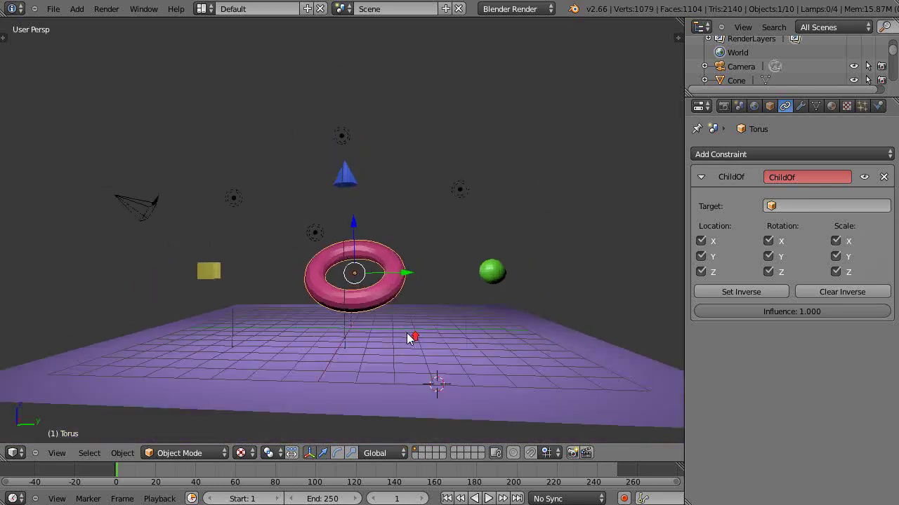
pyautogui.rightClick(578, 288)
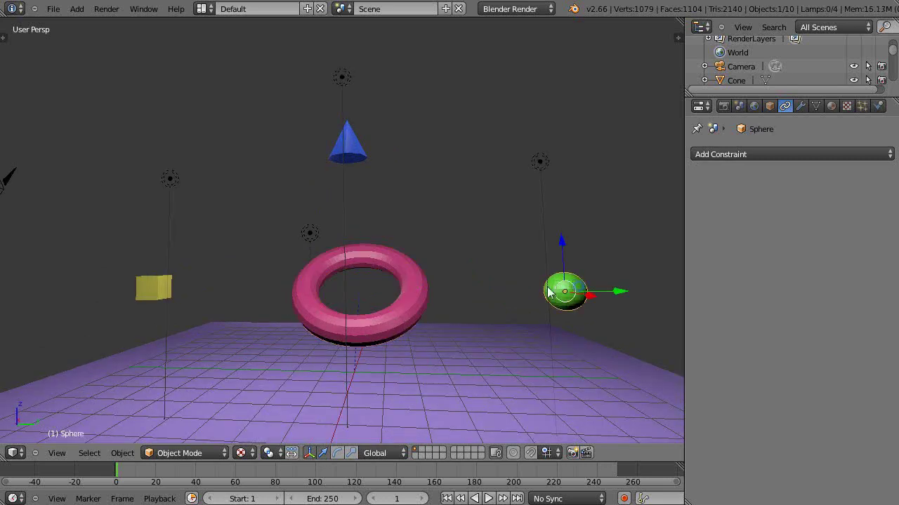
pyautogui.keyDown('shift'); pyautogui.rightClick(419, 291); pyautogui.keyUp('shift')
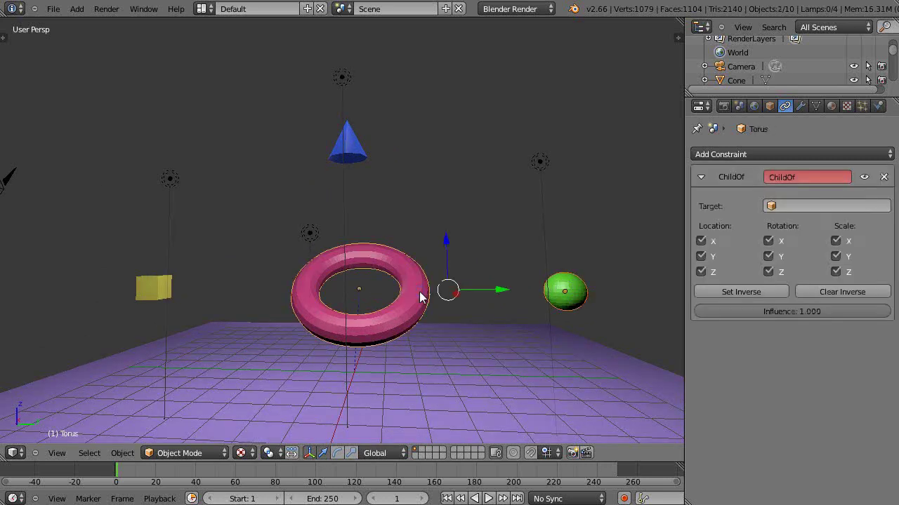
pyautogui.hotkey('ctrl', 'p')
pyautogui.click(358, 293)
pyautogui.rightClick(350, 145)
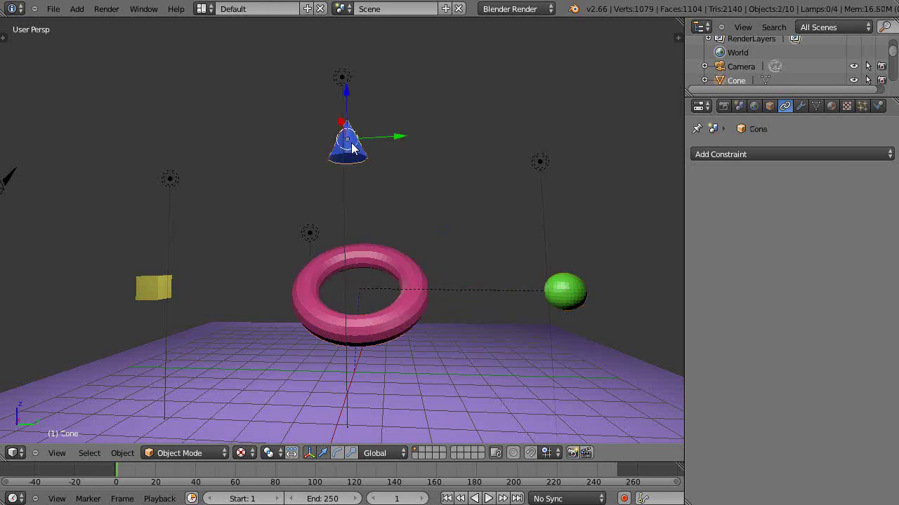
pyautogui.keyDown('shift'); pyautogui.rightClick(386, 255); pyautogui.keyUp('shift')
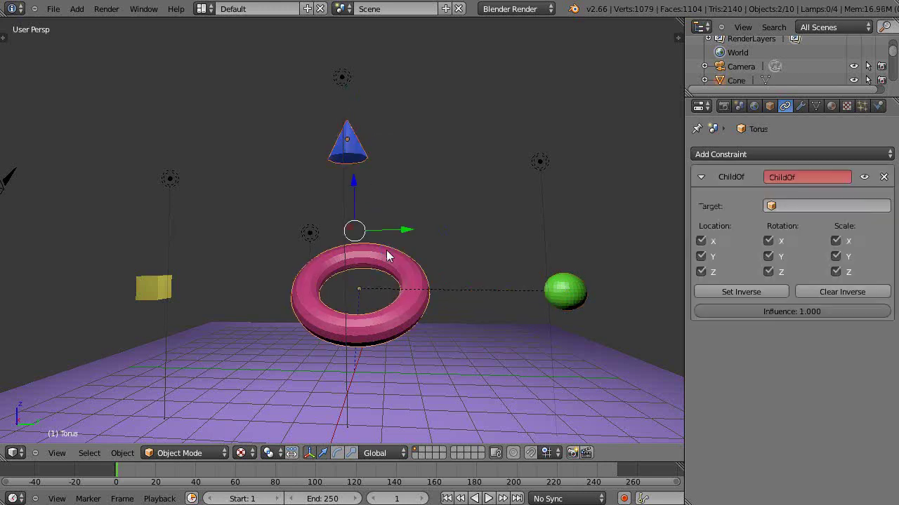
pyautogui.hotkey('ctrl', 'p')
pyautogui.click(387, 251)
# Parent the cube to the torus too, leaving only the torus selected.
pyautogui.rightClick(149, 291)
pyautogui.keyDown('shift'); pyautogui.rightClick(316, 302); pyautogui.keyUp('shift')
pyautogui.hotkey('ctrl', 'p')
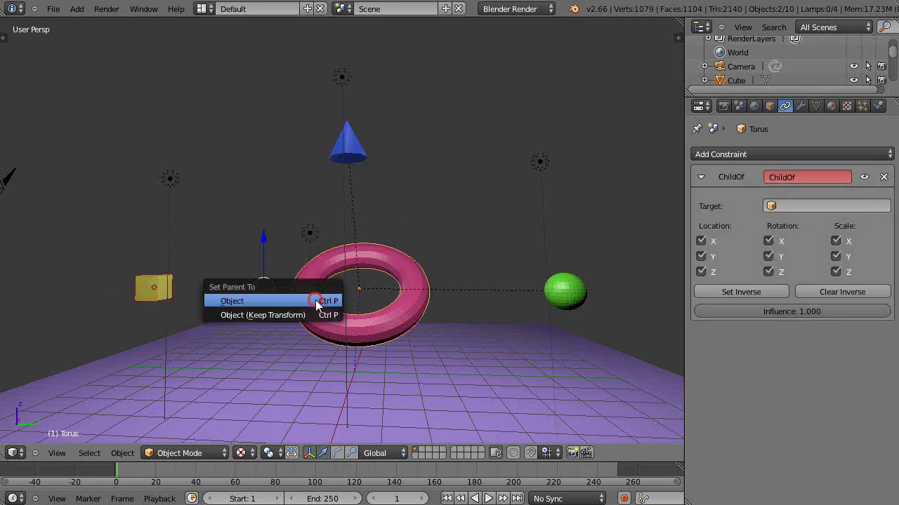
pyautogui.click(315, 299)
pyautogui.rightClick(399, 274)
# Lift the torus along Z so the sphere, cone and cube rise with it.
pyautogui.moveTo(358, 237)
pyautogui.mouseDown()
pyautogui.moveTo(408, 245)
pyautogui.moveTo(421, 212)
pyautogui.mouseUp()
pyautogui.scroll(-2, 465, 268)
pyautogui.scroll(2, 464, 268)
pyautogui.moveTo(464, 268); pyautogui.dragTo(472, 276, button='middle')
pyautogui.scroll(2, 425, 284)
pyautogui.scroll(-2, 426, 284)
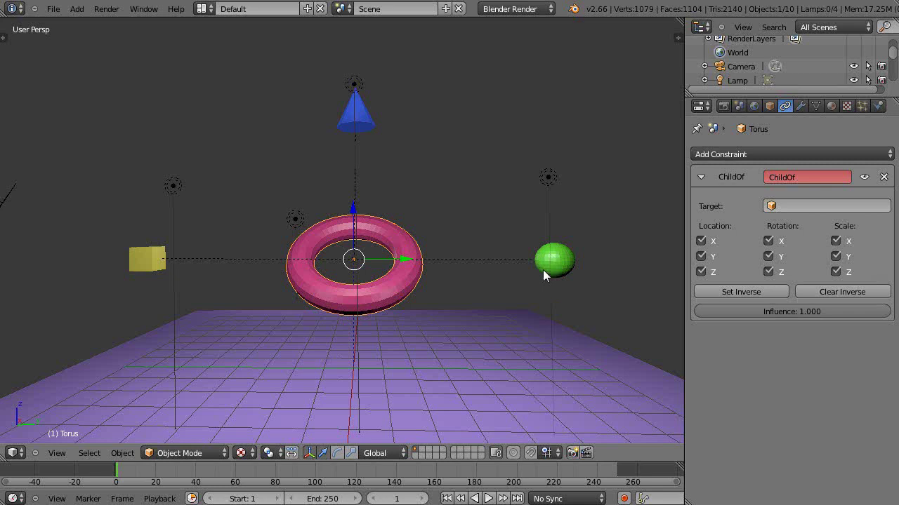
pyautogui.scroll(1, 547, 270)
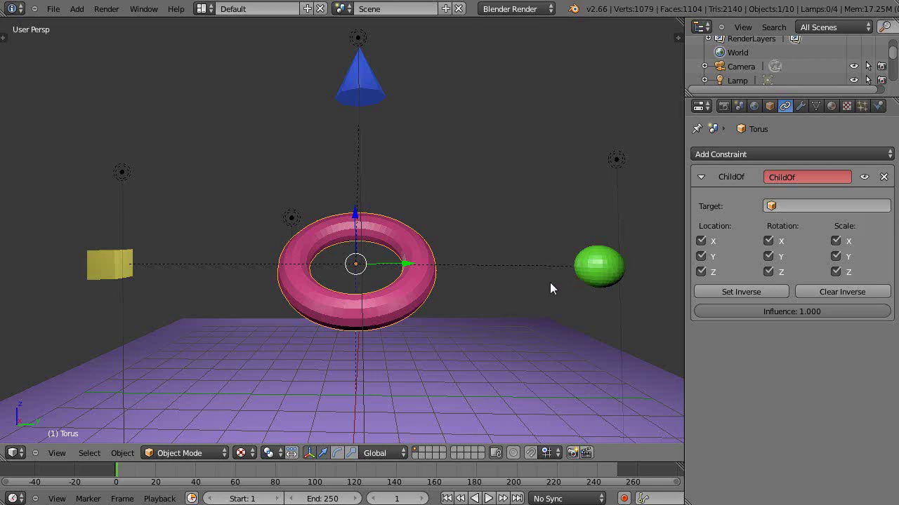
pyautogui.scroll(1, 540, 283)
pyautogui.scroll(-2, 535, 282)
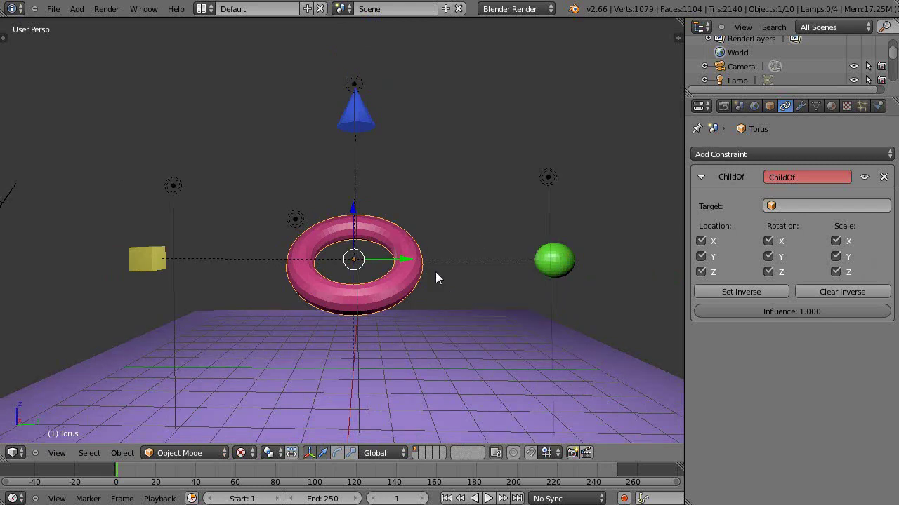
# Undo the torus move and parenting, then delete the torus's existing Child Of constraint.
pyautogui.hotkey('ctrl', 'z')
pyautogui.hotkey('ctrl', 'z')
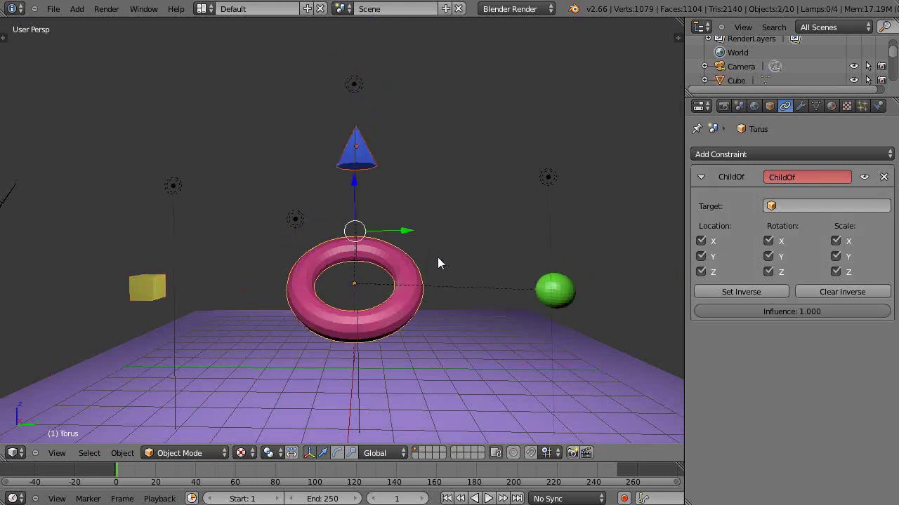
pyautogui.hotkey('ctrl', 'z')
pyautogui.hotkey('ctrl', 'z')
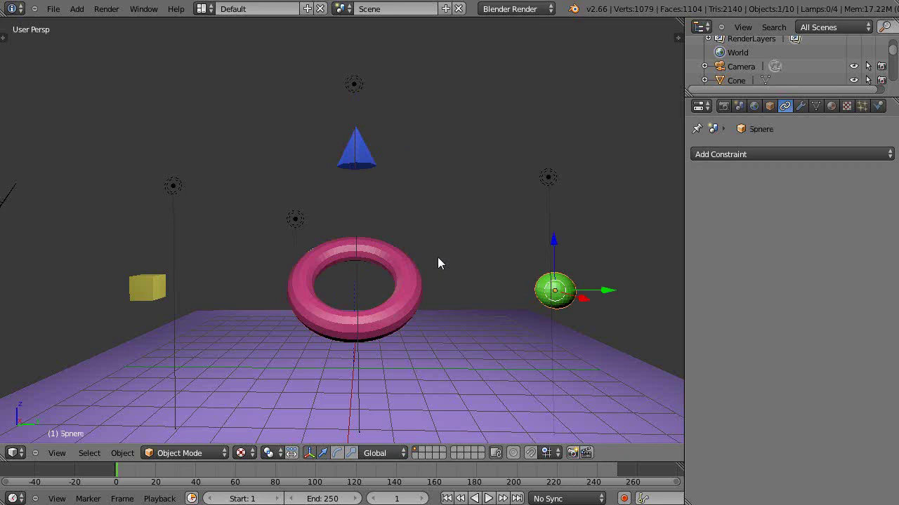
pyautogui.scroll(1, 407, 293)
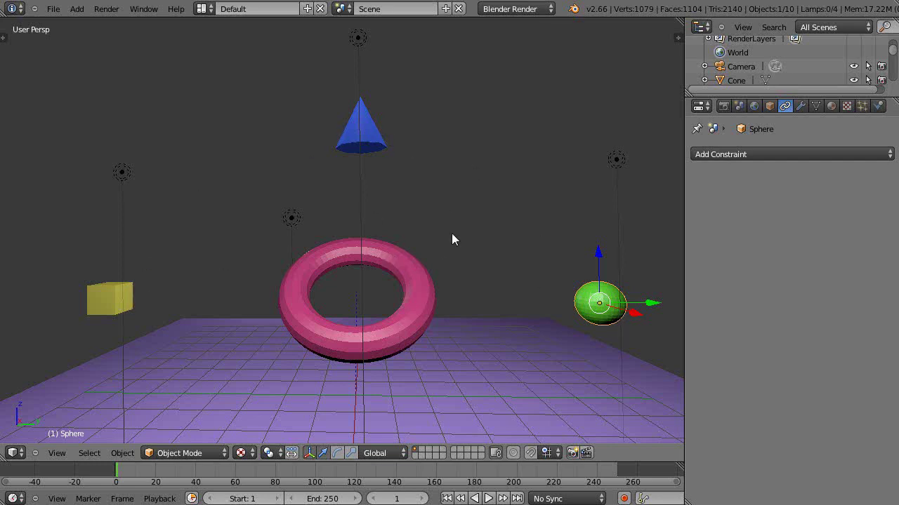
pyautogui.scroll(-2, 545, 295)
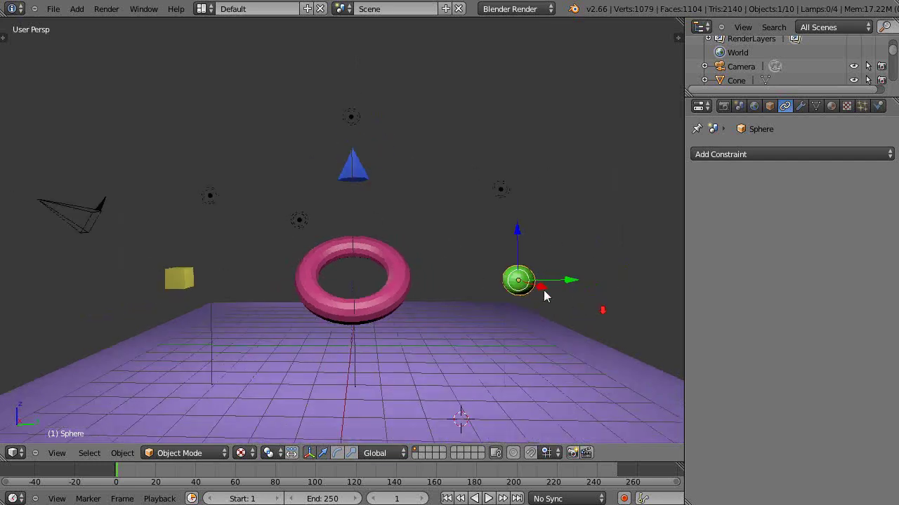
pyautogui.rightClick(403, 293)
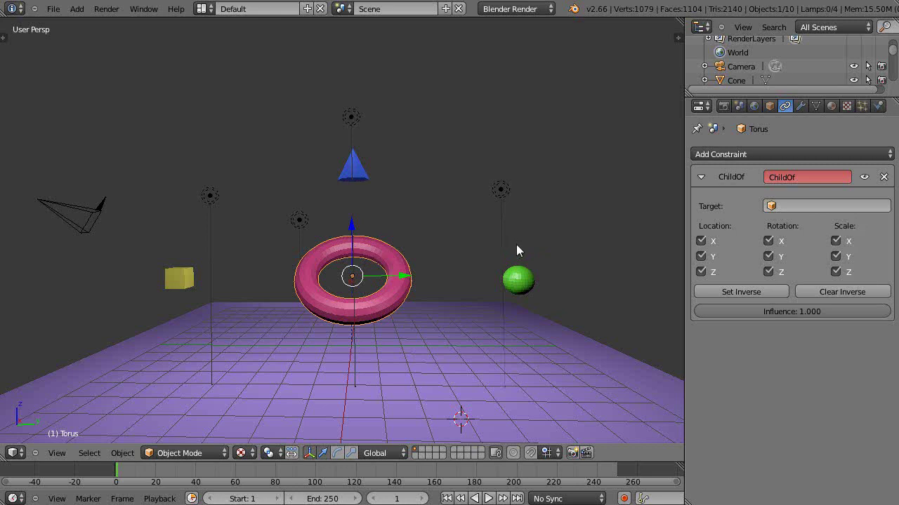
pyautogui.click(884, 178)
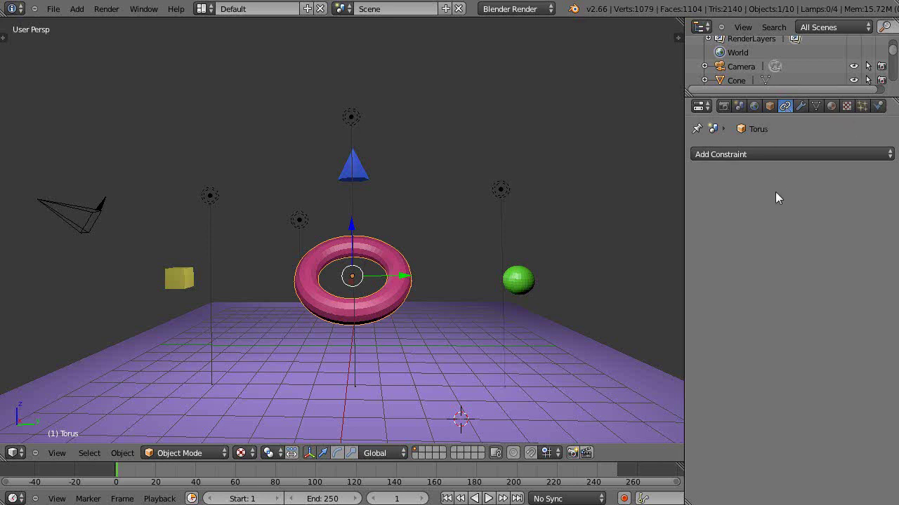
# Add a new target-less Child Of constraint to the torus from Add Constraint.
pyautogui.click(812, 154)
pyautogui.click(733, 153)
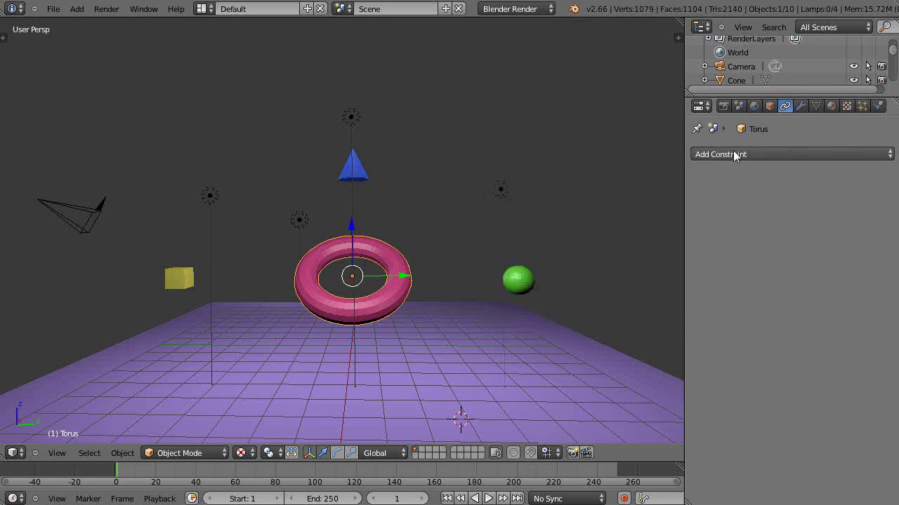
pyautogui.click(749, 154)
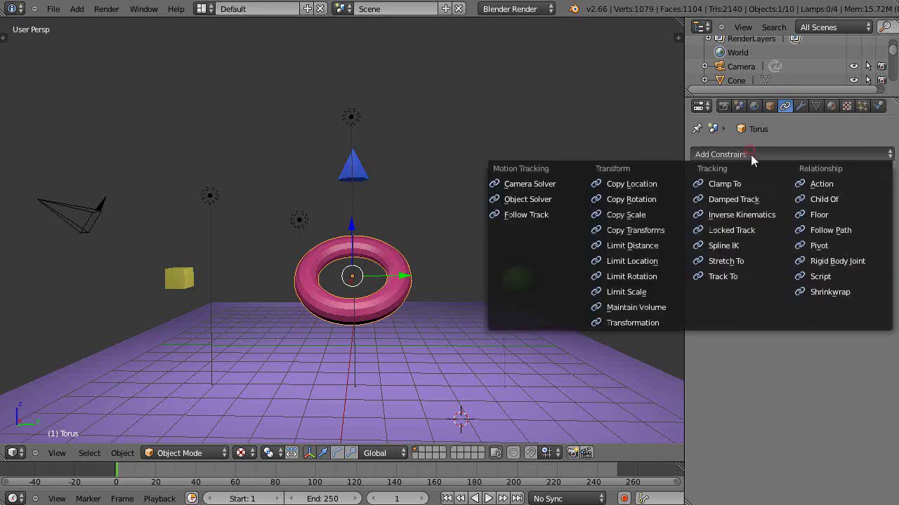
pyautogui.click(829, 200)
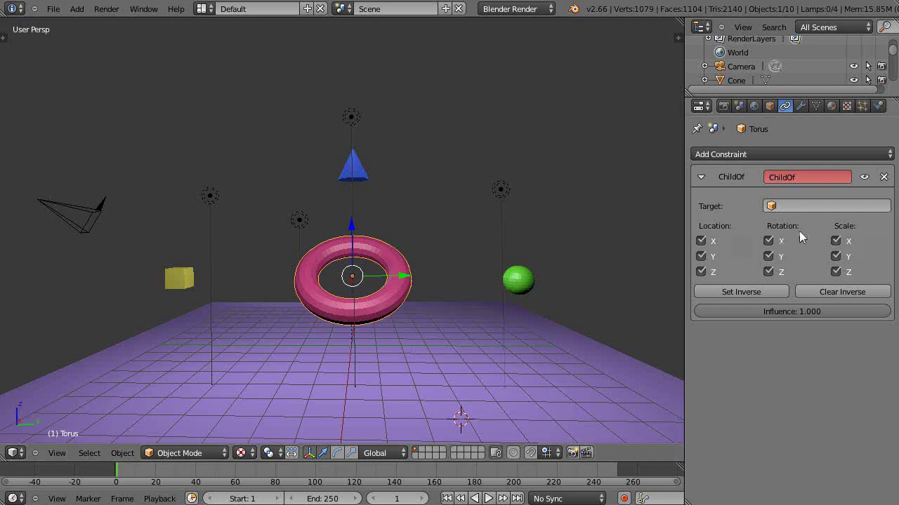
pyautogui.click(828, 206)
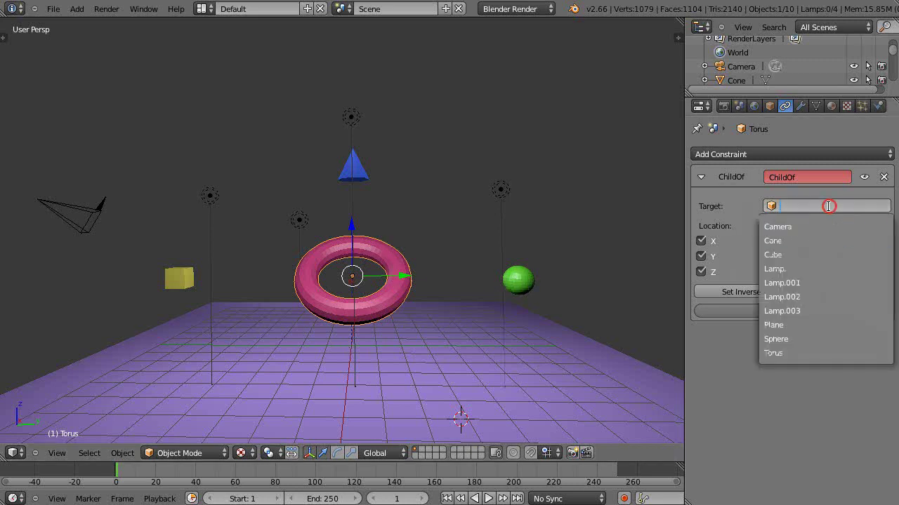
pyautogui.click(778, 340)
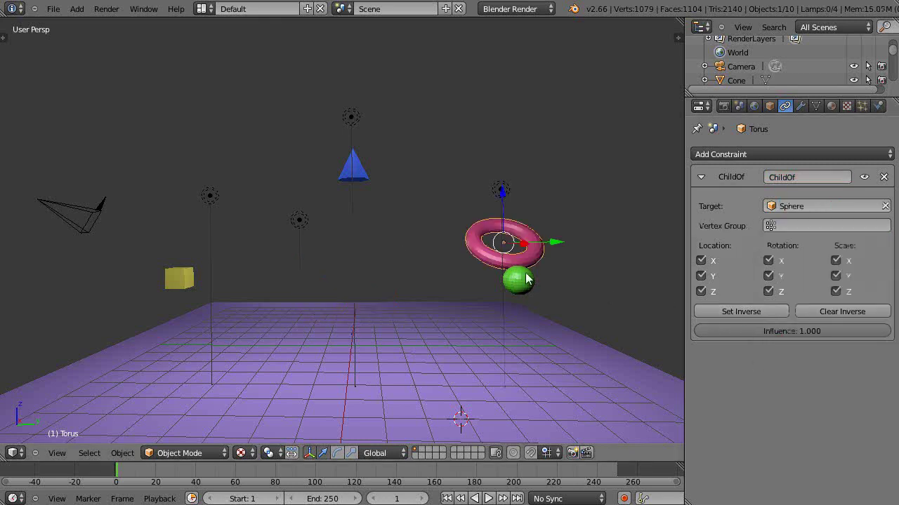
pyautogui.scroll(3, 531, 266)
pyautogui.scroll(-3, 587, 320)
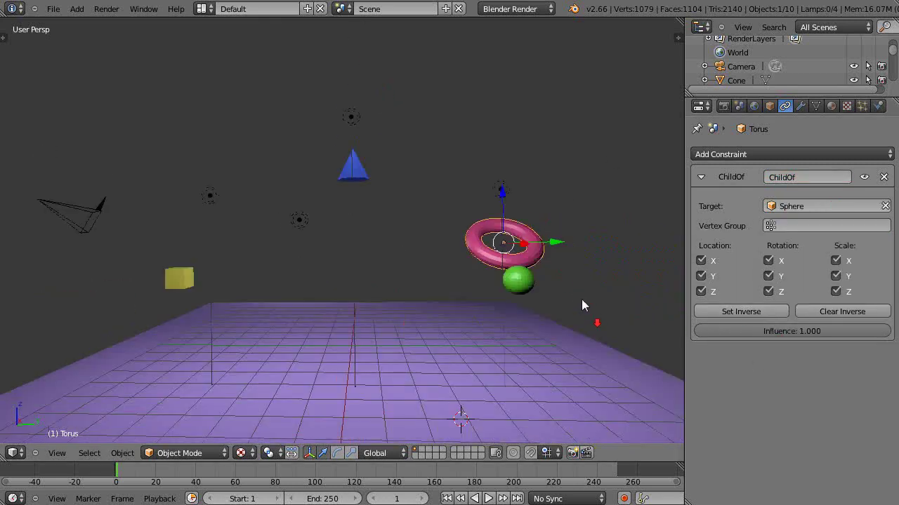
pyautogui.rightClick(523, 278)
pyautogui.moveTo(518, 241); pyautogui.dragTo(520, 222)
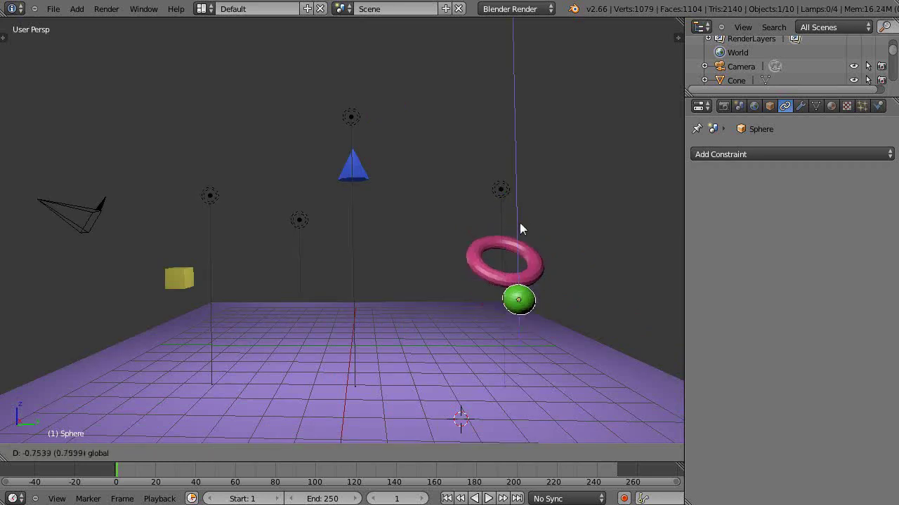
pyautogui.click(520, 221)
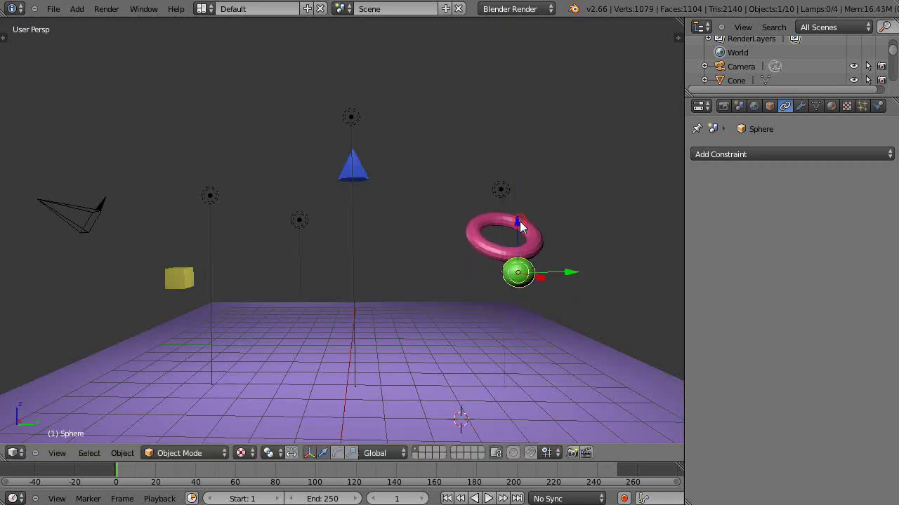
pyautogui.rightClick(481, 223)
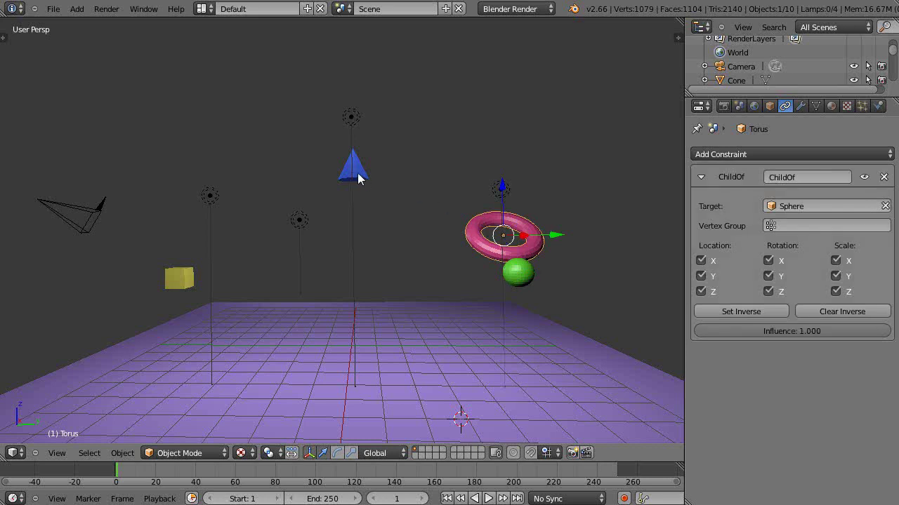
# Add a ChildOf.001 constraint targeting the Cone and orbit to find the torus.
pyautogui.click(857, 154)
pyautogui.click(827, 196)
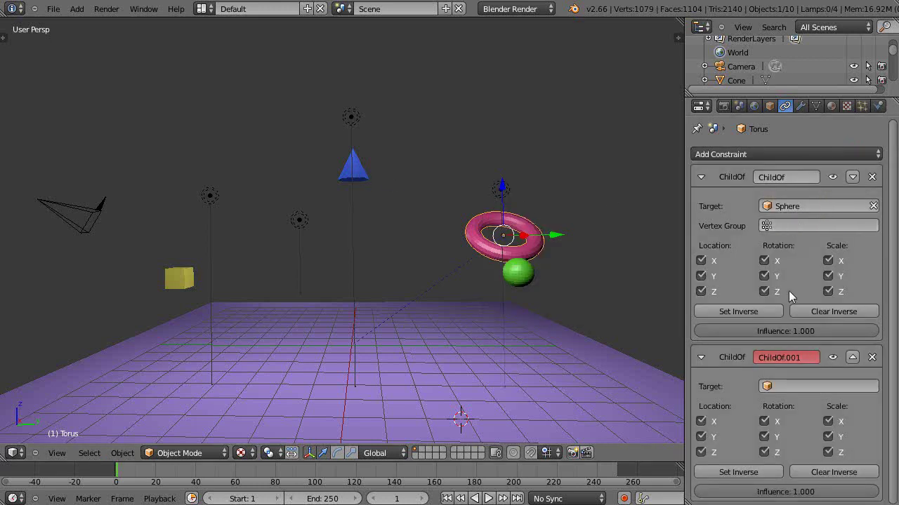
pyautogui.click(791, 387)
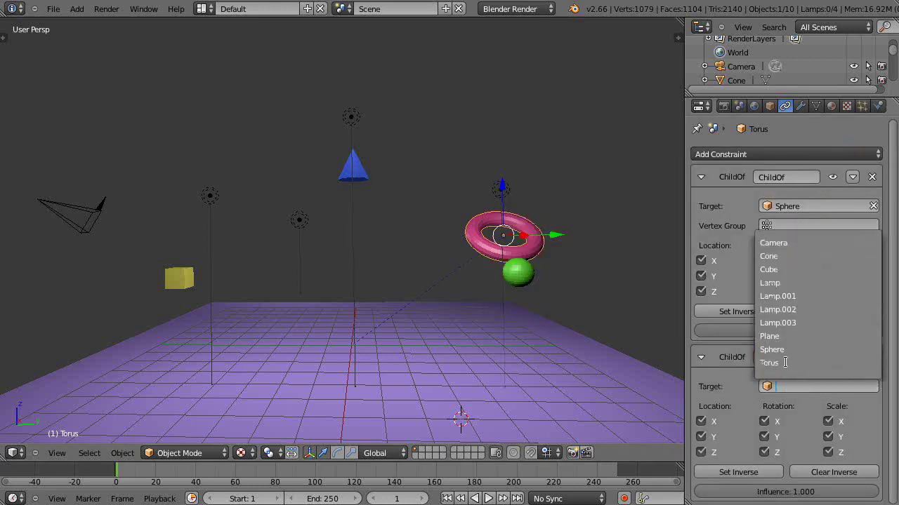
pyautogui.click(775, 256)
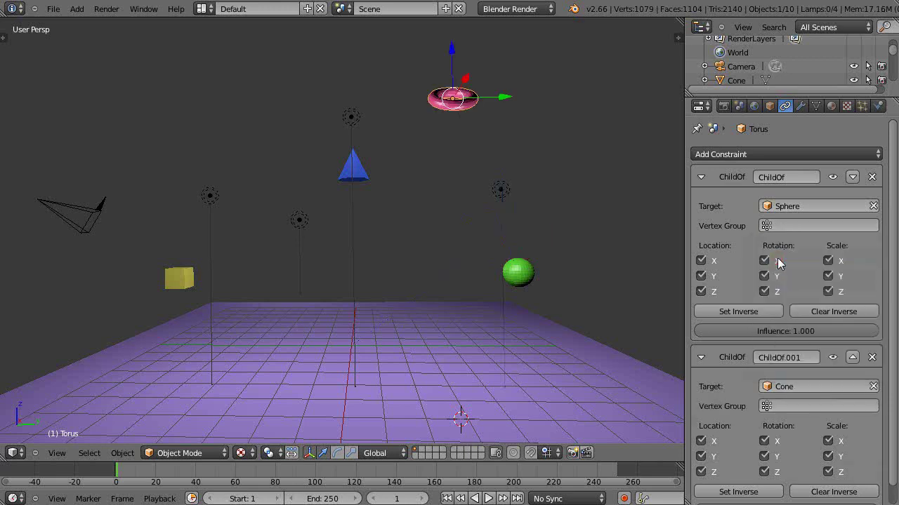
pyautogui.scroll(2, 505, 235)
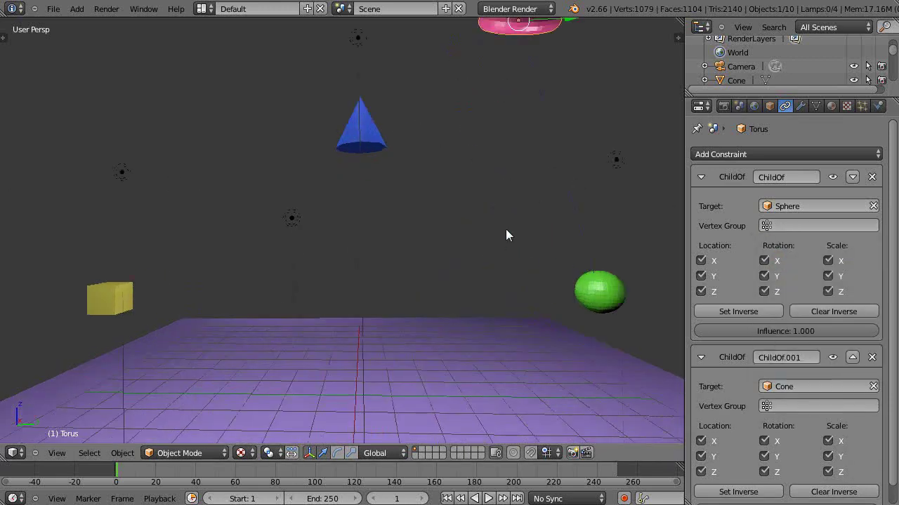
pyautogui.moveTo(526, 223)
pyautogui.mouseDown(button='middle')
pyautogui.moveTo(487, 304)
pyautogui.moveTo(511, 297)
pyautogui.moveTo(529, 306)
pyautogui.mouseUp(button='middle')
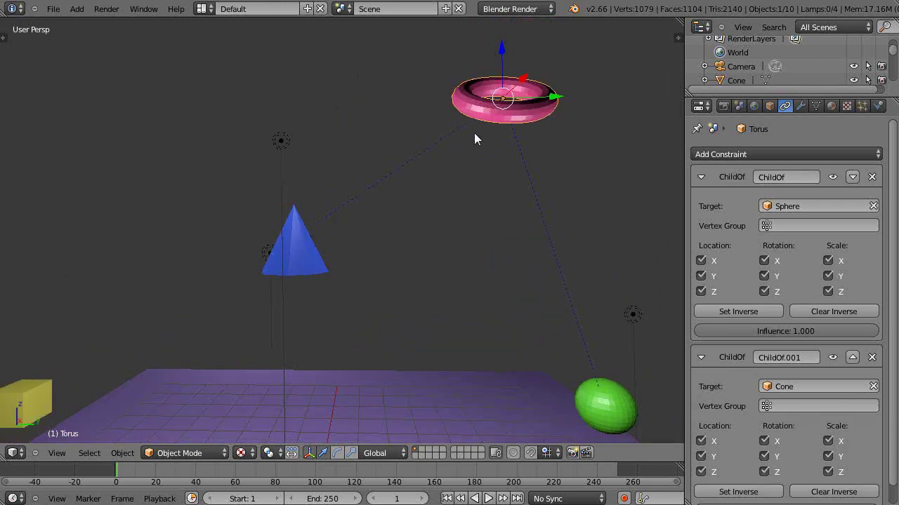
pyautogui.scroll(-2, 484, 161)
pyautogui.scroll(-2, 488, 177)
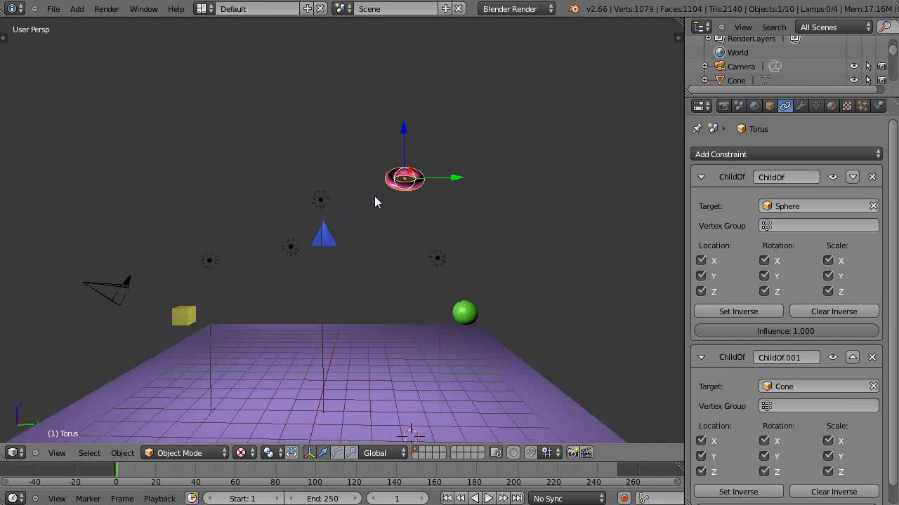
pyautogui.moveTo(352, 238)
pyautogui.mouseDown(button='middle')
pyautogui.moveTo(384, 281)
pyautogui.moveTo(463, 288)
pyautogui.moveTo(391, 272)
pyautogui.moveTo(387, 280)
pyautogui.moveTo(402, 223)
pyautogui.mouseUp(button='middle')
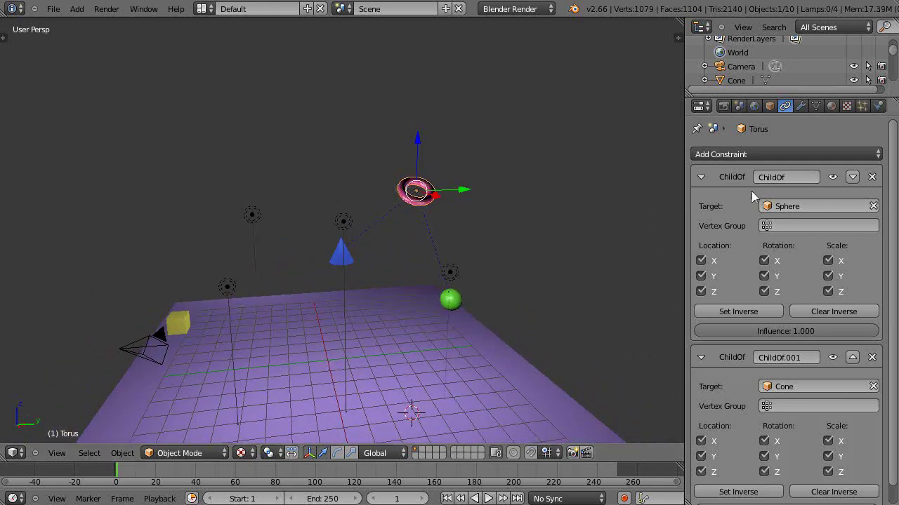
# Add a third Child Of constraint, ChildOf.002, with the Cube as target.
pyautogui.click(877, 106)
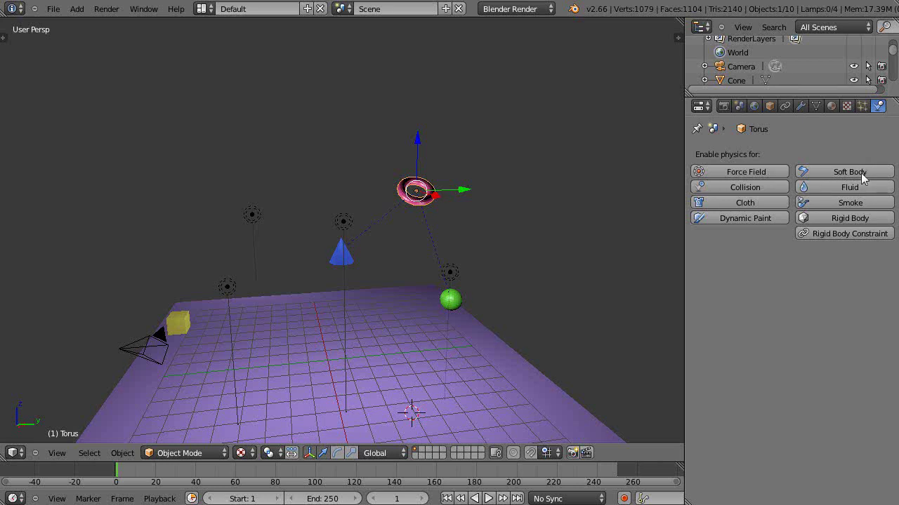
pyautogui.click(786, 107)
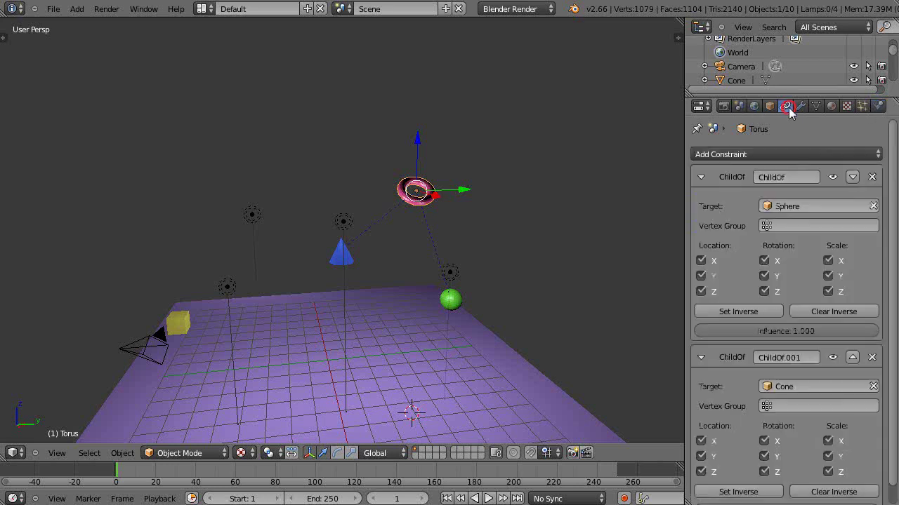
pyautogui.click(860, 151)
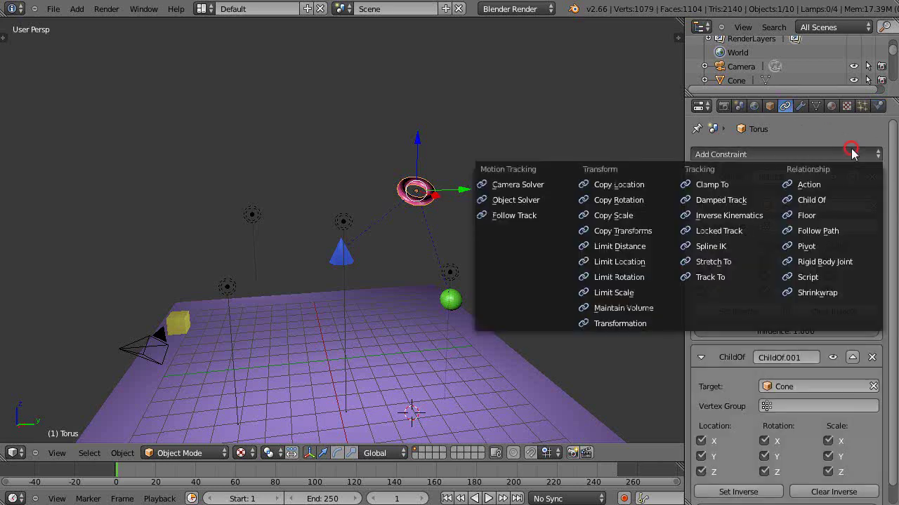
pyautogui.click(820, 199)
pyautogui.scroll(-5, 813, 363)
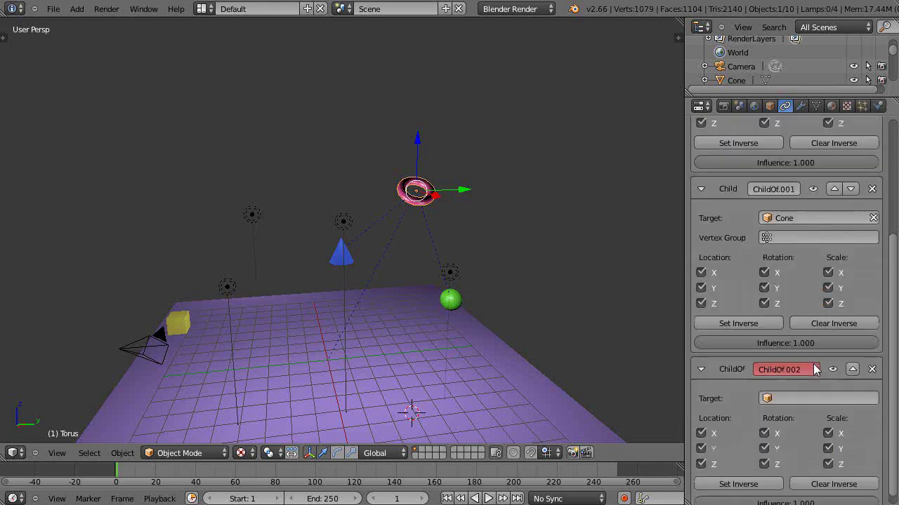
pyautogui.click(801, 398)
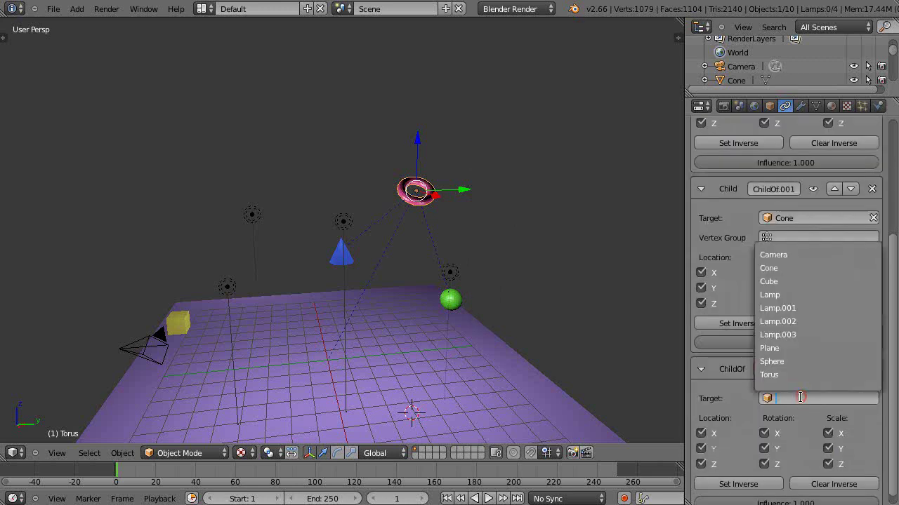
pyautogui.click(783, 282)
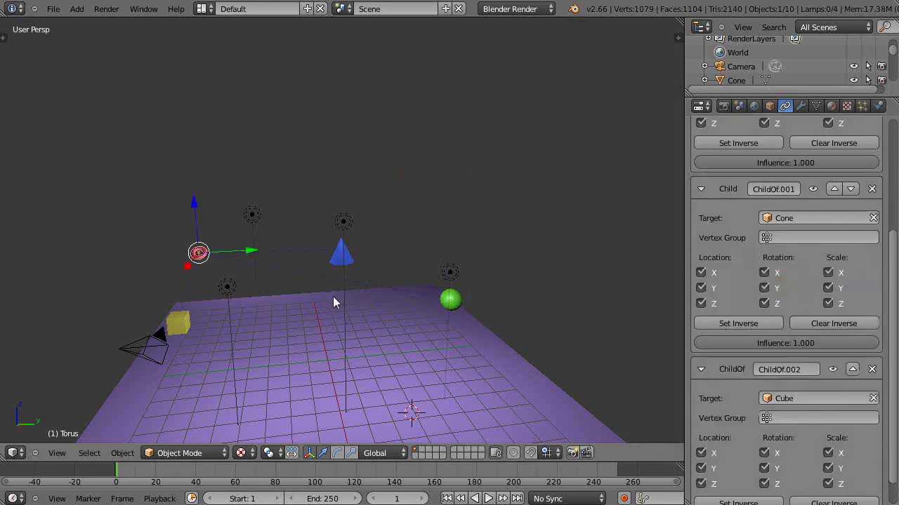
# Move the torus along Y and Z to sit higher above the scene.
pyautogui.moveTo(332, 296); pyautogui.dragTo(300, 295, button='middle')
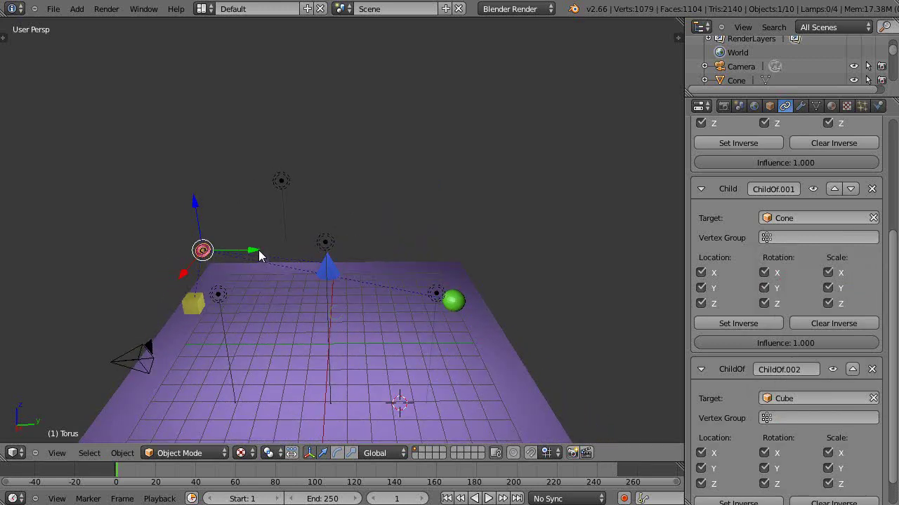
pyautogui.moveTo(257, 254); pyautogui.dragTo(265, 233)
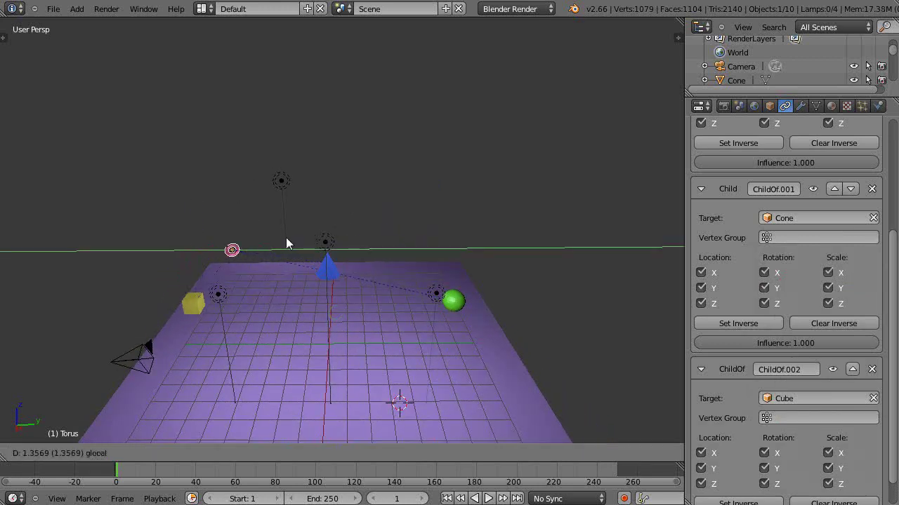
pyautogui.moveTo(233, 203); pyautogui.dragTo(244, 144)
pyautogui.moveTo(265, 204); pyautogui.dragTo(382, 197)
pyautogui.moveTo(383, 197); pyautogui.dragTo(305, 193, button='middle')
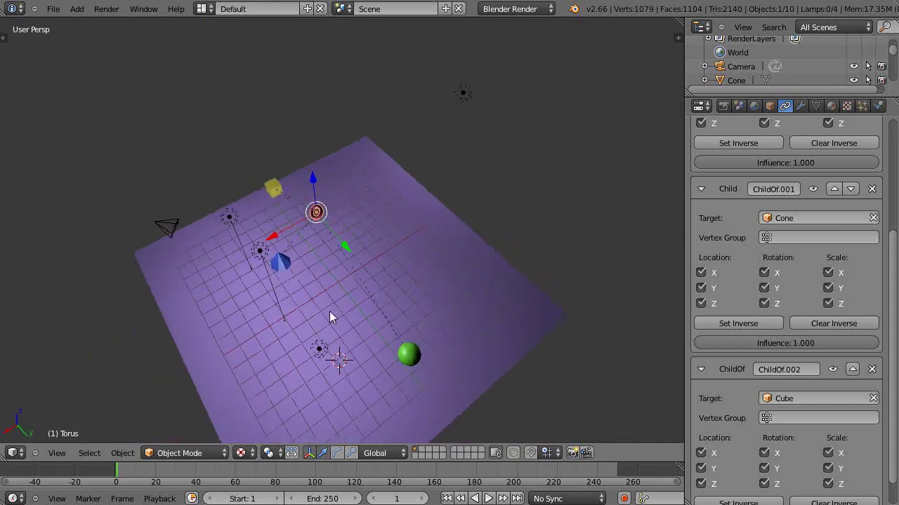
pyautogui.moveTo(305, 193); pyautogui.dragTo(335, 220)
pyautogui.moveTo(343, 249)
pyautogui.mouseDown(button='middle')
pyautogui.moveTo(421, 200)
pyautogui.moveTo(423, 189)
pyautogui.moveTo(419, 225)
pyautogui.moveTo(373, 217)
pyautogui.moveTo(343, 243)
pyautogui.mouseUp(button='middle')
pyautogui.moveTo(283, 249)
pyautogui.mouseDown(button='middle')
pyautogui.moveTo(274, 257)
pyautogui.moveTo(318, 292)
pyautogui.moveTo(318, 279)
pyautogui.moveTo(472, 259)
pyautogui.mouseUp(button='middle')
pyautogui.rightClick(282, 251)
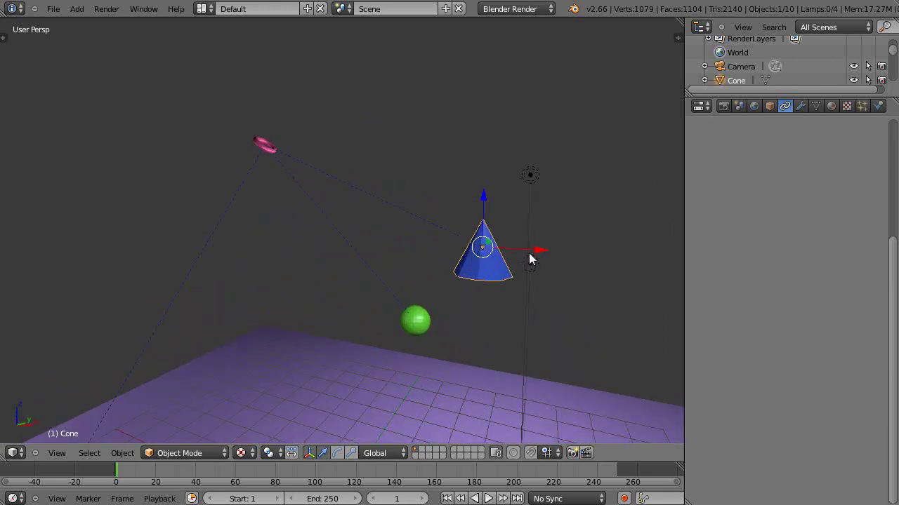
# Slide the Cone to the right along X after two cancelled attempts.
pyautogui.moveTo(538, 250)
pyautogui.mouseDown()
pyautogui.moveTo(648, 275)
pyautogui.moveTo(564, 273)
pyautogui.mouseUp()
pyautogui.rightClick(564, 273)
pyautogui.scroll(-3, 430, 309)
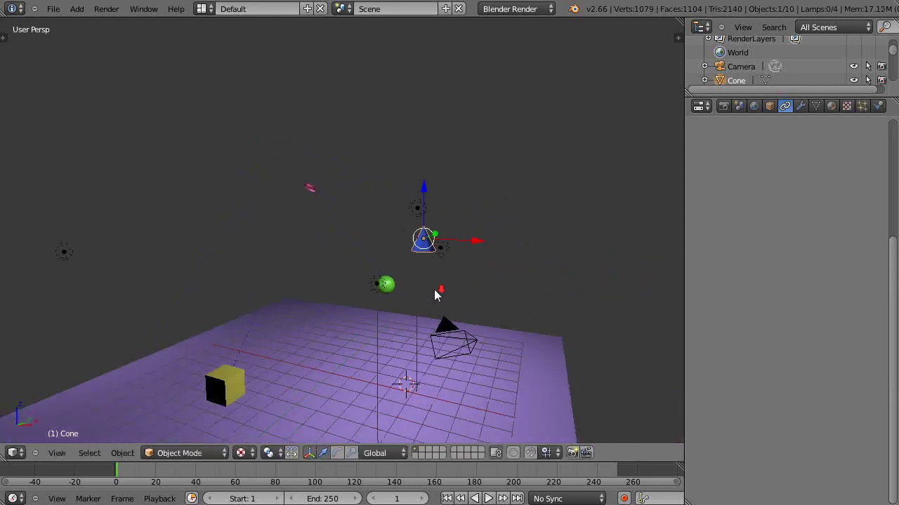
pyautogui.moveTo(478, 243)
pyautogui.mouseDown()
pyautogui.moveTo(532, 251)
pyautogui.moveTo(478, 266)
pyautogui.mouseUp()
pyautogui.rightClick(477, 266)
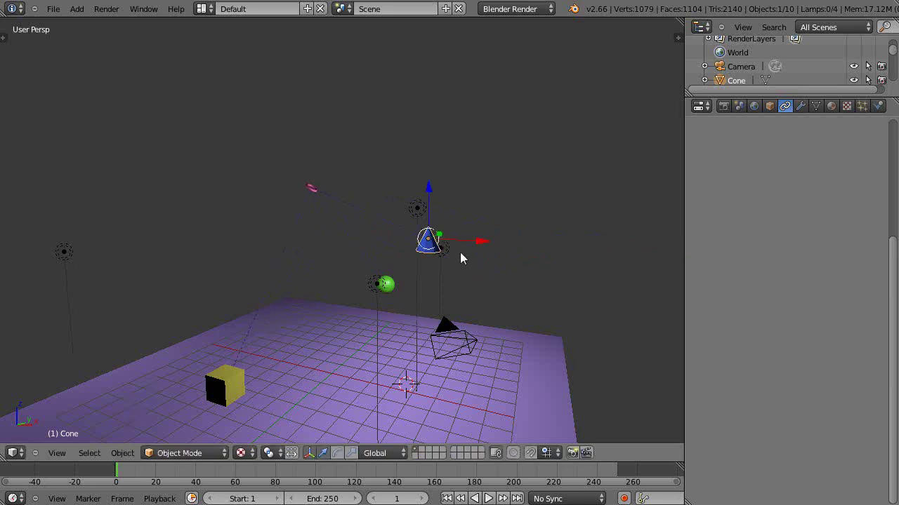
pyautogui.moveTo(483, 246)
pyautogui.mouseDown()
pyautogui.moveTo(582, 267)
pyautogui.moveTo(546, 276)
pyautogui.mouseUp()
pyautogui.rightClick(546, 276)
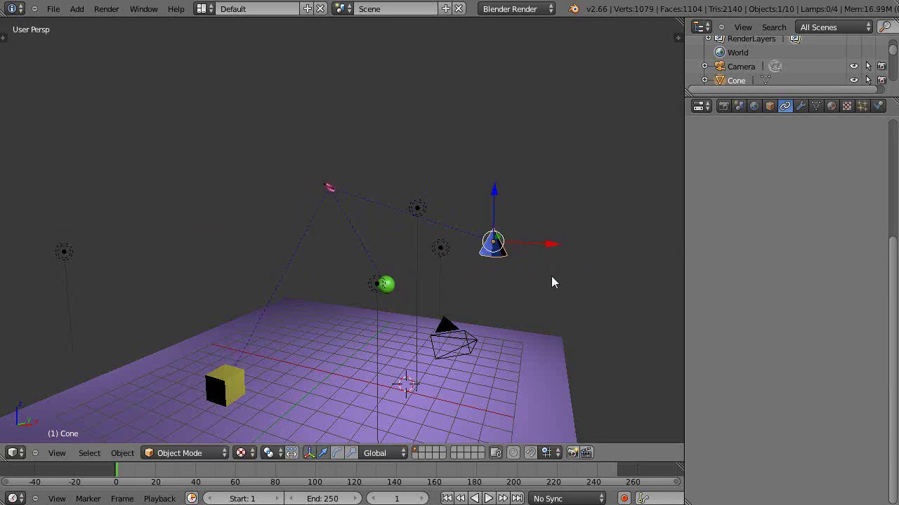
pyautogui.scroll(2, 551, 277)
pyautogui.scroll(-1, 540, 283)
pyautogui.scroll(-1, 530, 284)
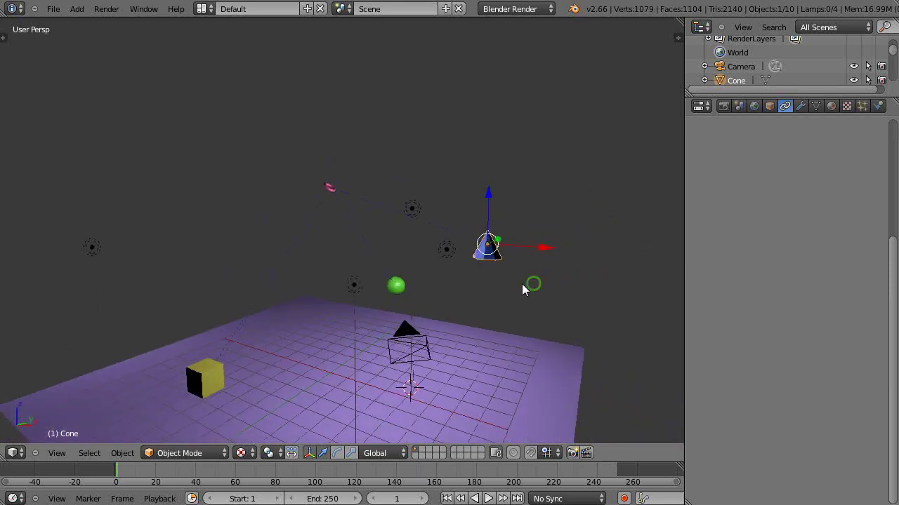
pyautogui.rightClick(329, 191)
# Scale the torus up, zoom the view out, and scroll the Constraints panel to the top.
pyautogui.press('s')
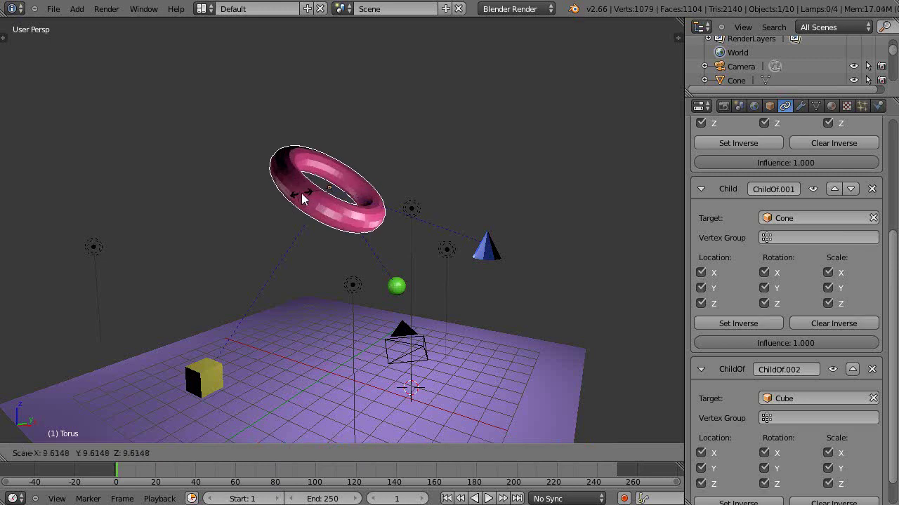
pyautogui.click(307, 191)
pyautogui.moveTo(307, 192); pyautogui.dragTo(410, 293, button='middle')
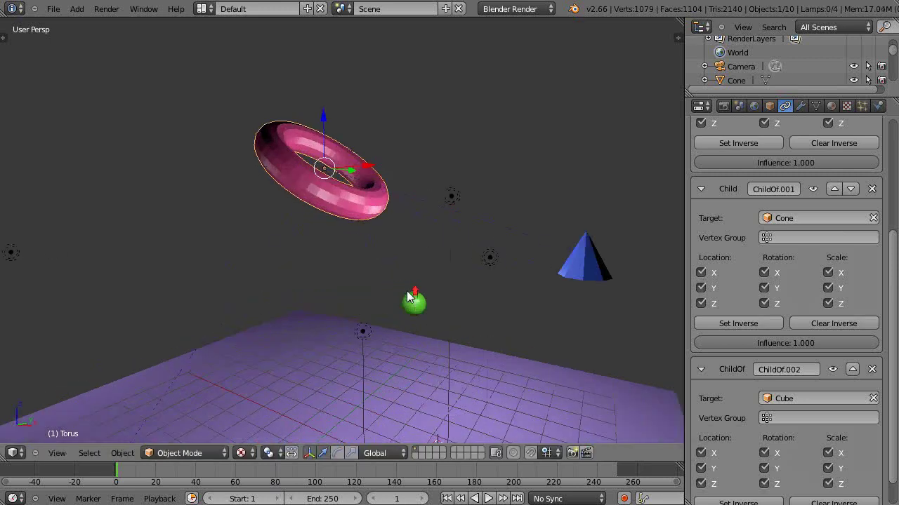
pyautogui.scroll(-1, 871, 323)
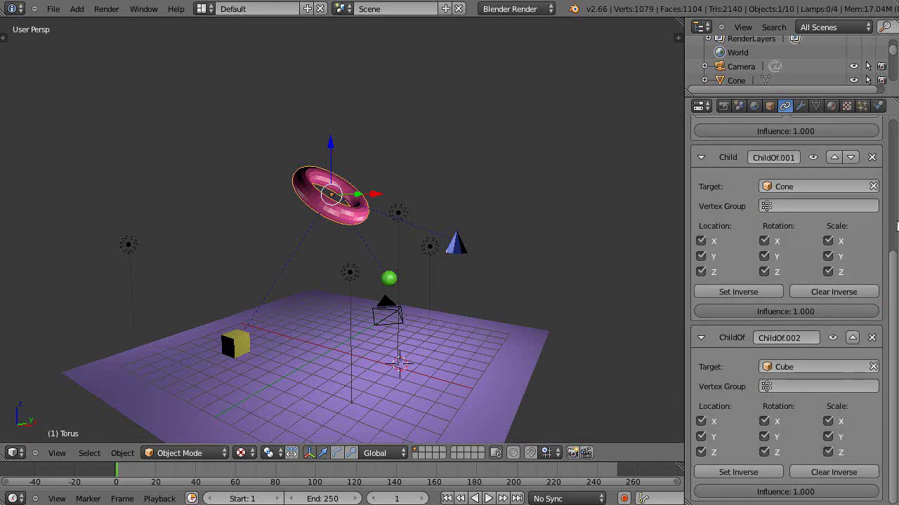
pyautogui.moveTo(890, 275)
pyautogui.mouseDown()
pyautogui.moveTo(890, 150)
pyautogui.moveTo(890, 276)
pyautogui.mouseUp()
pyautogui.scroll(6, 796, 406)
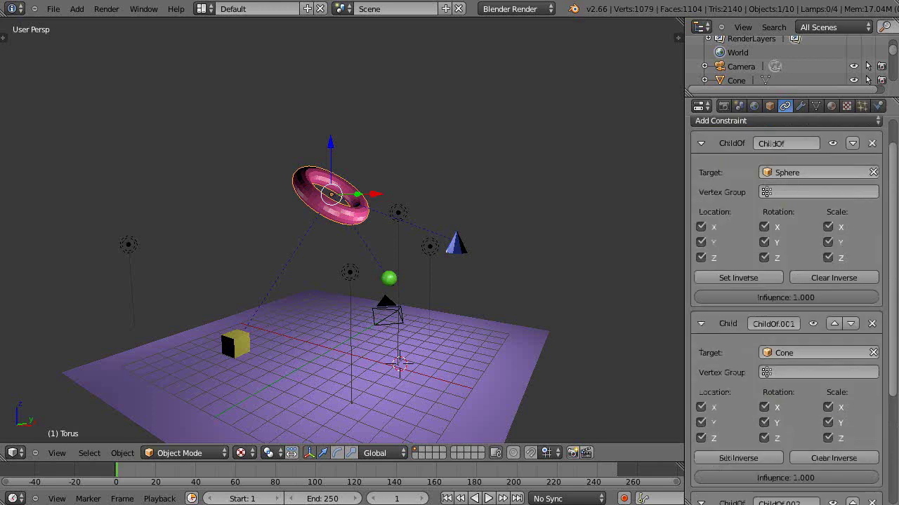
pyautogui.scroll(1, 795, 406)
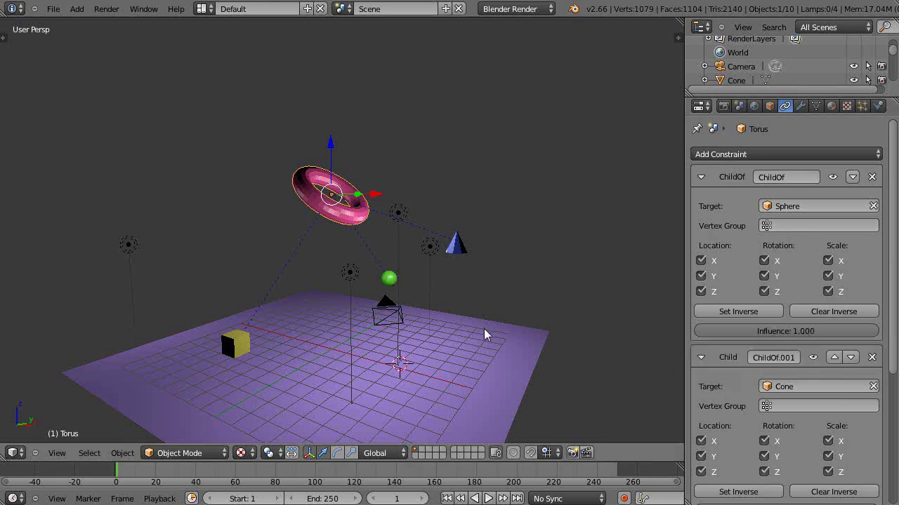
# Test the Sphere constraint by zeroing its influence and moving the sphere, then restore it to 1.000.
pyautogui.moveTo(826, 338); pyautogui.dragTo(438, 327)
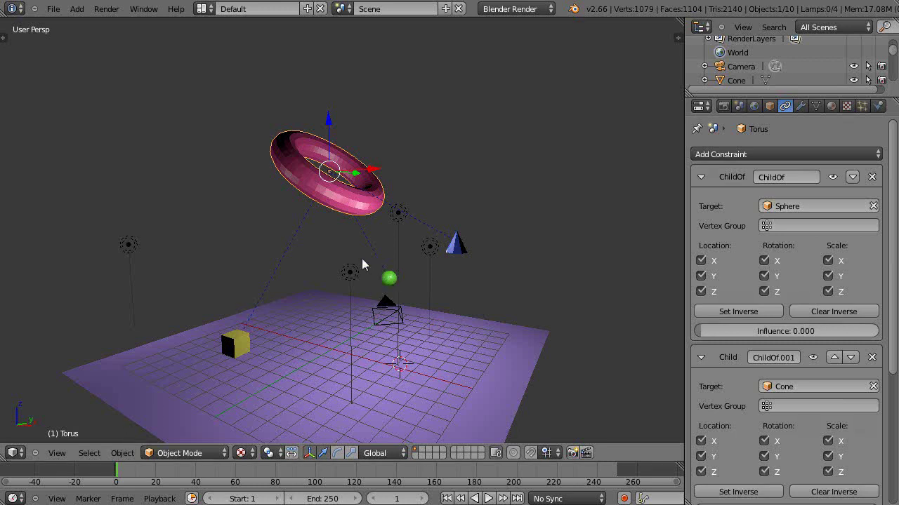
pyautogui.rightClick(391, 279)
pyautogui.press('g')
pyautogui.press('x')
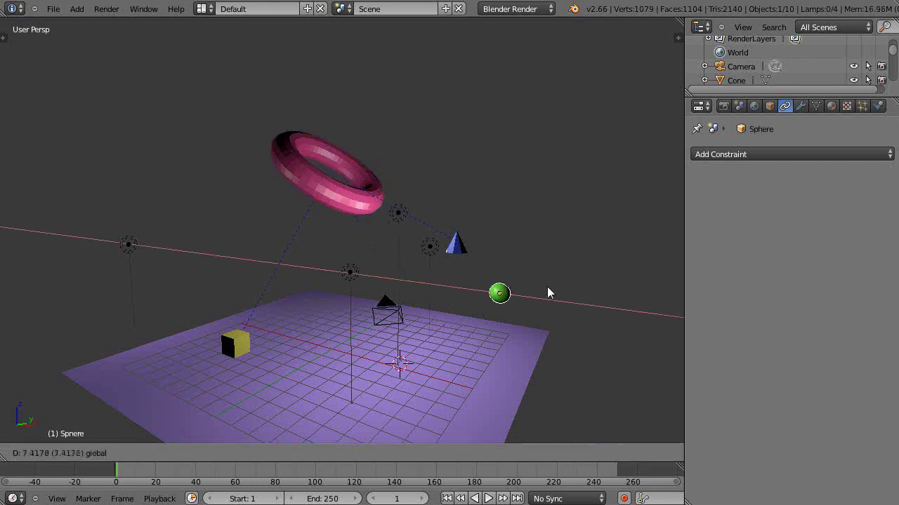
pyautogui.rightClick(401, 315)
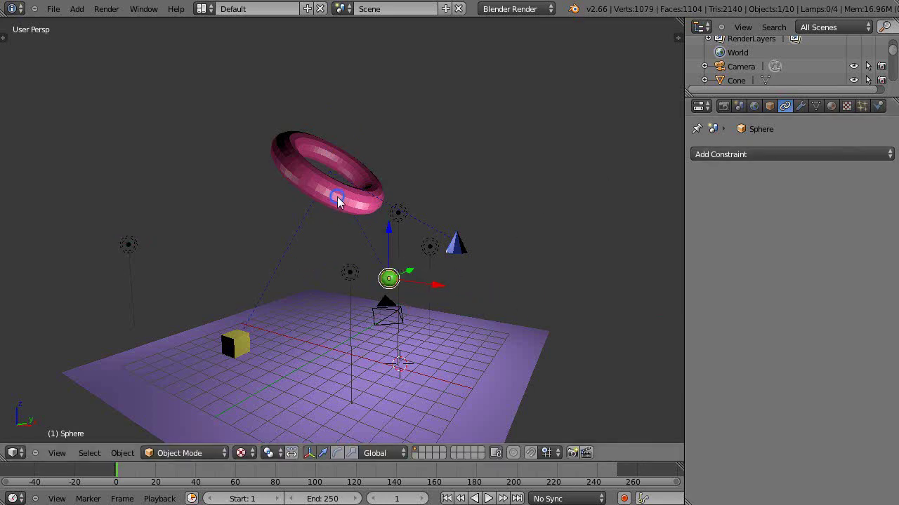
pyautogui.rightClick(337, 201)
pyautogui.moveTo(700, 335); pyautogui.dragTo(877, 336)
# Set the Cone and Cube Child Of influences to 0.000.
pyautogui.scroll(-3, 805, 372)
pyautogui.scroll(-4, 793, 376)
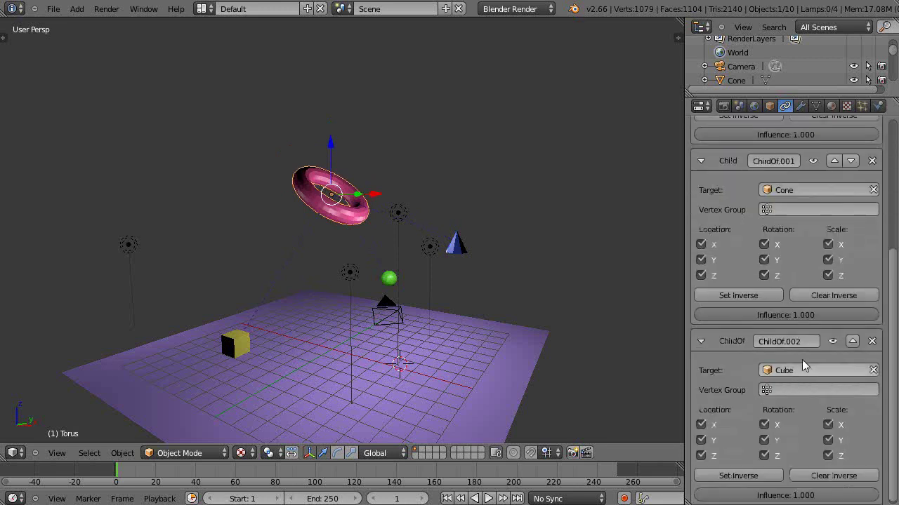
pyautogui.moveTo(817, 315); pyautogui.dragTo(610, 328)
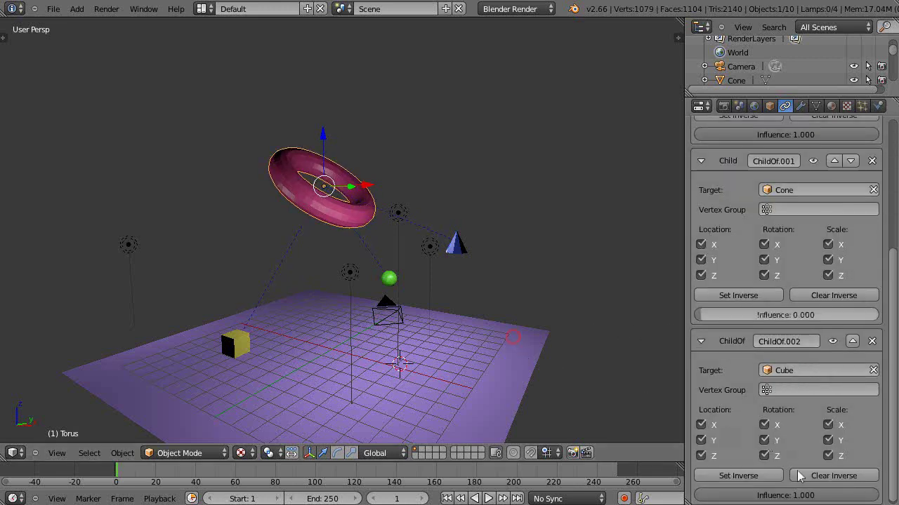
pyautogui.moveTo(801, 495); pyautogui.dragTo(695, 495)
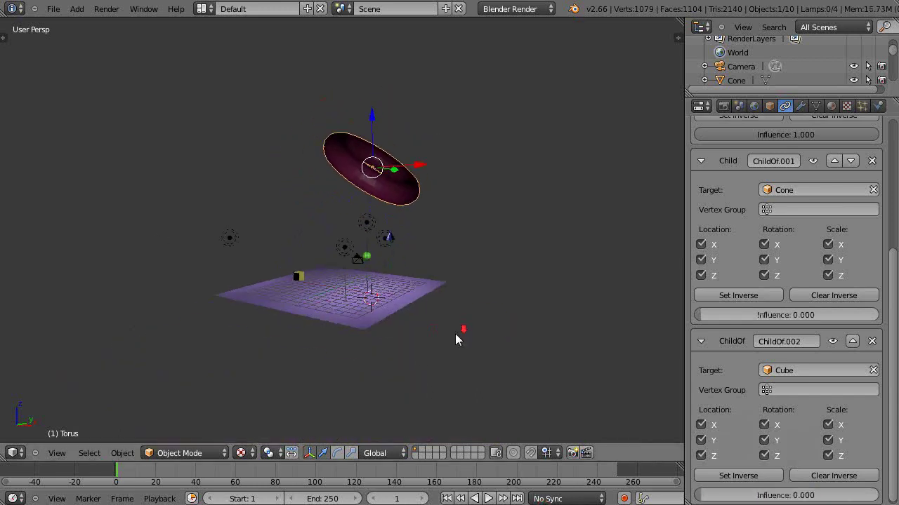
# Try moving the cone, then nudge the yellow cube slightly downward.
pyautogui.rightClick(450, 251)
pyautogui.moveTo(462, 193); pyautogui.dragTo(461, 205)
pyautogui.rightClick(462, 204)
pyautogui.rightClick(235, 344)
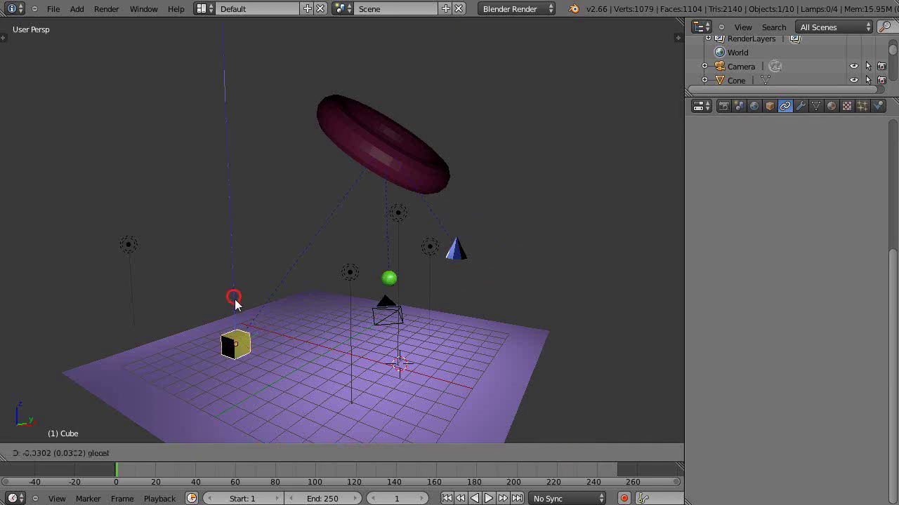
pyautogui.moveTo(235, 300); pyautogui.dragTo(257, 306)
# Set torus influences to Sphere 0.661, Cone 0.398, Cube 0.394, then slide the cone along X.
pyautogui.rightClick(407, 161)
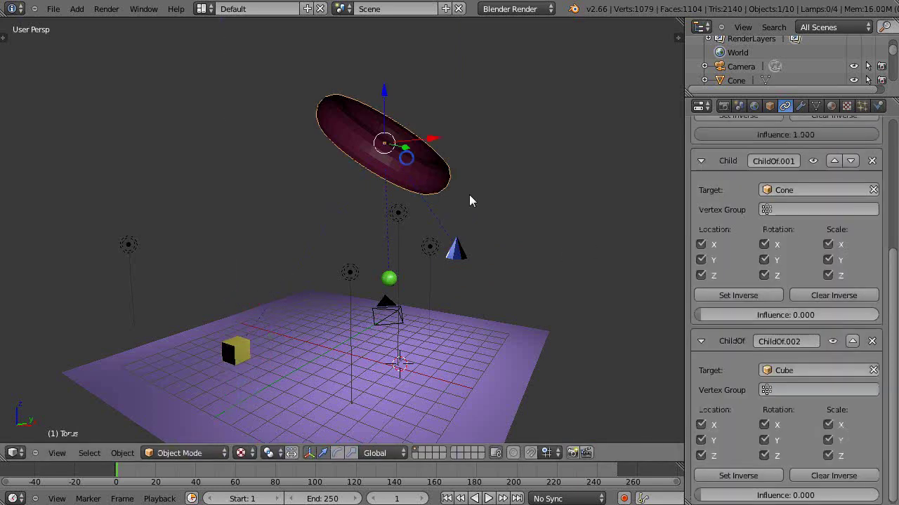
pyautogui.moveTo(758, 315); pyautogui.dragTo(832, 318)
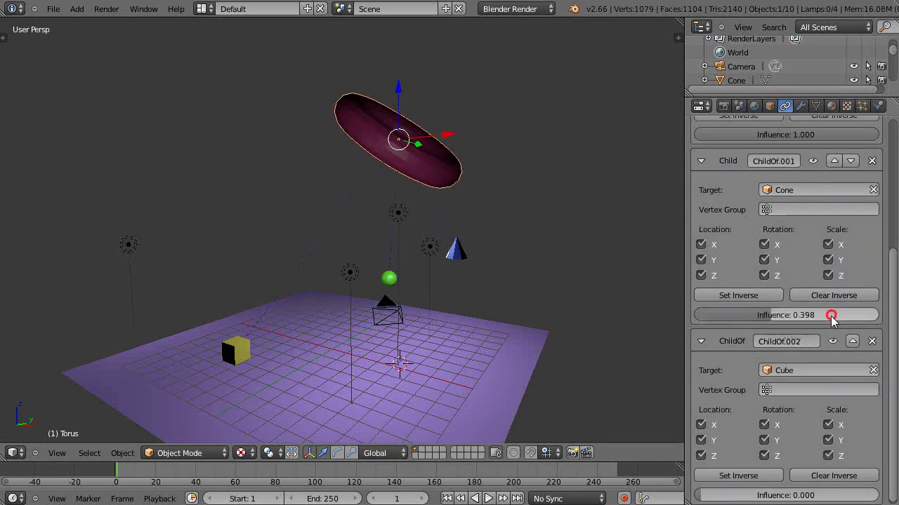
pyautogui.scroll(1, 825, 295)
pyautogui.scroll(2, 800, 267)
pyautogui.moveTo(772, 247); pyautogui.dragTo(699, 247)
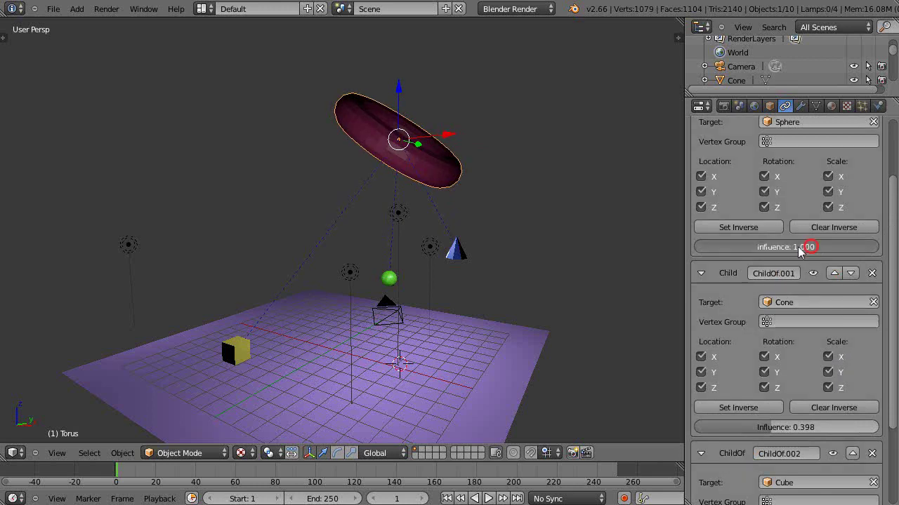
pyautogui.scroll(-4, 850, 355)
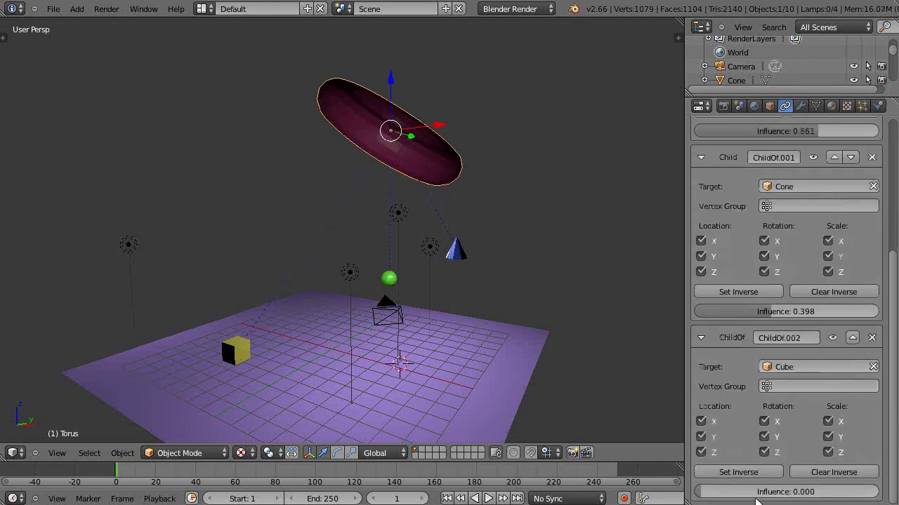
pyautogui.moveTo(752, 491); pyautogui.dragTo(826, 496)
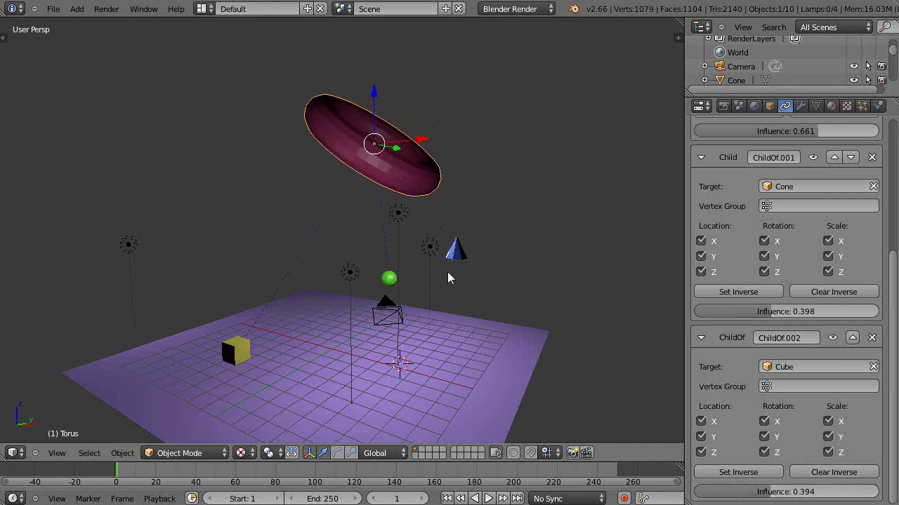
pyautogui.rightClick(456, 256)
pyautogui.moveTo(502, 254); pyautogui.dragTo(688, 226)
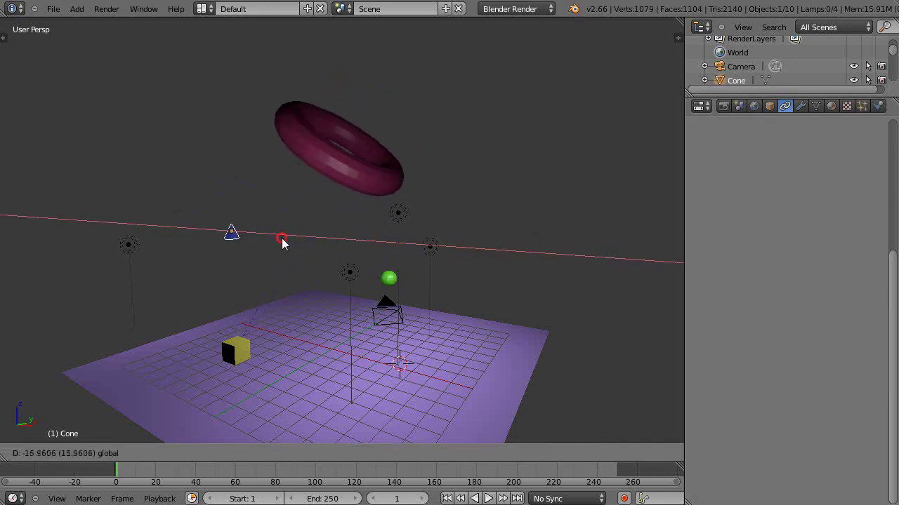
# Finish moving the cone along the X axis to its new position.
pyautogui.moveTo(688, 226); pyautogui.dragTo(282, 238)
pyautogui.scroll(-3, 365, 274)
pyautogui.moveTo(356, 310)
pyautogui.mouseDown(button='middle')
pyautogui.moveTo(227, 311)
pyautogui.moveTo(271, 321)
pyautogui.moveTo(363, 311)
pyautogui.mouseUp(button='middle')
pyautogui.scroll(3, 372, 309)
pyautogui.scroll(-3, 370, 309)
pyautogui.moveTo(428, 314)
pyautogui.mouseDown(button='middle')
pyautogui.moveTo(475, 297)
pyautogui.moveTo(396, 341)
pyautogui.moveTo(422, 279)
pyautogui.moveTo(351, 318)
pyautogui.mouseUp(button='middle')
# Slide the torus along its Y axis and shrink it to about 0.63 scale.
pyautogui.rightClick(533, 194)
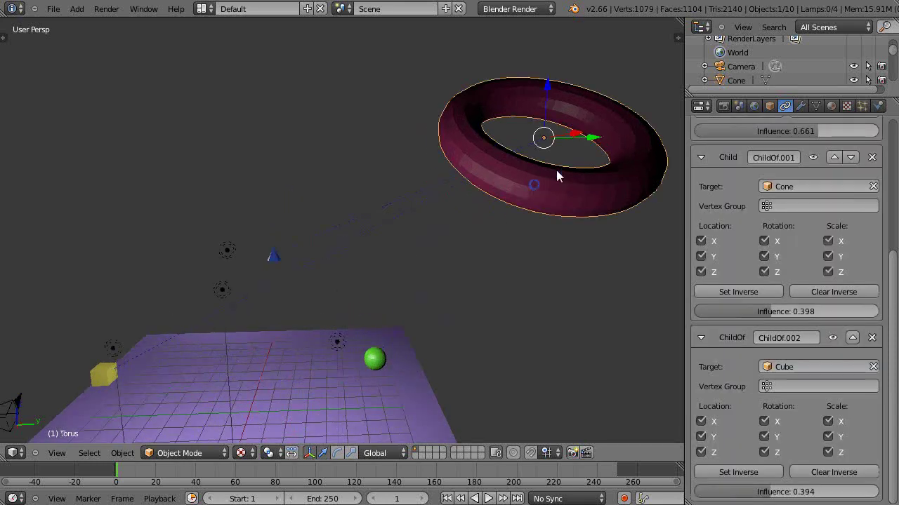
pyautogui.moveTo(595, 144)
pyautogui.mouseDown()
pyautogui.moveTo(468, 151)
pyautogui.moveTo(421, 164)
pyautogui.mouseUp()
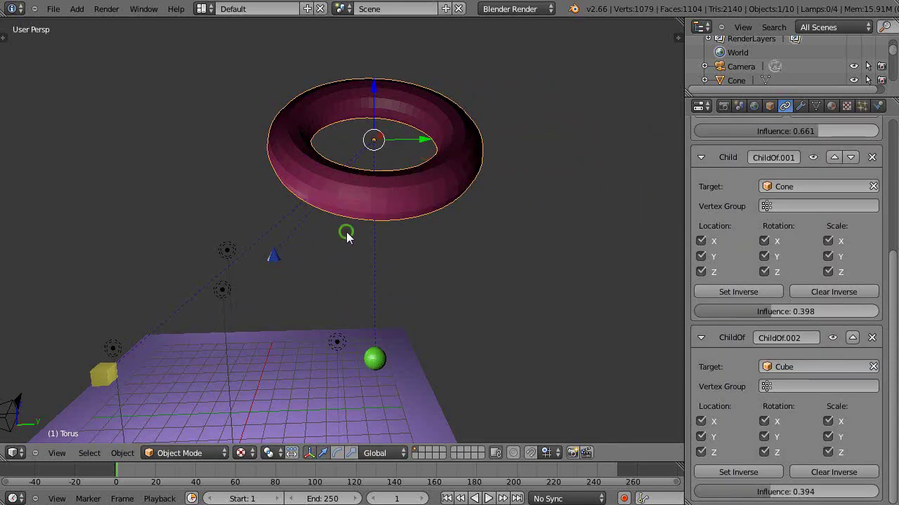
pyautogui.moveTo(336, 229); pyautogui.dragTo(422, 242, button='middle')
pyautogui.scroll(-5, 422, 242)
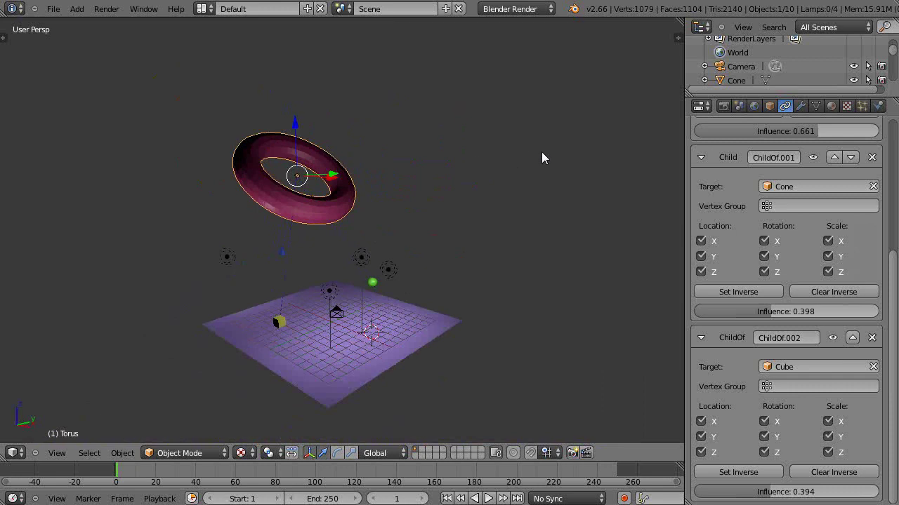
pyautogui.press('s')
pyautogui.click(451, 169)
pyautogui.scroll(2, 379, 241)
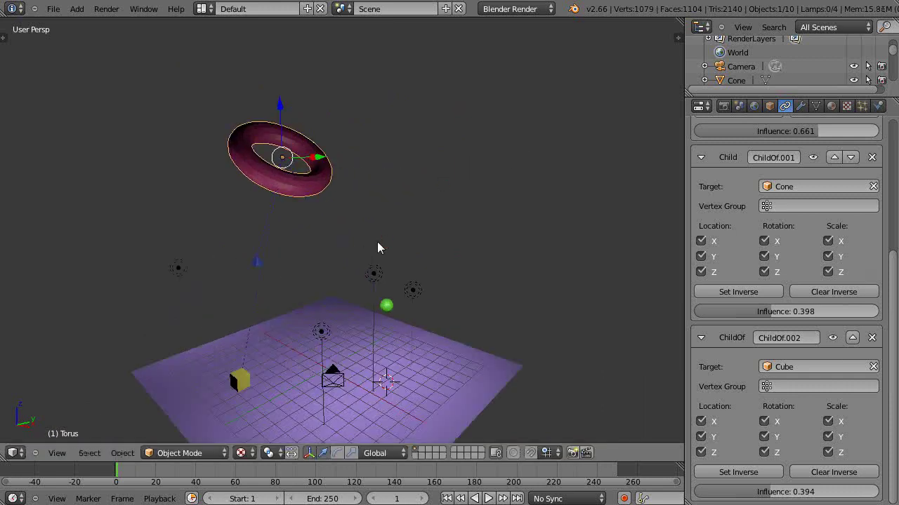
pyautogui.moveTo(391, 304)
pyautogui.mouseDown(button='middle')
pyautogui.moveTo(426, 271)
pyautogui.moveTo(455, 287)
pyautogui.moveTo(437, 287)
pyautogui.mouseUp(button='middle')
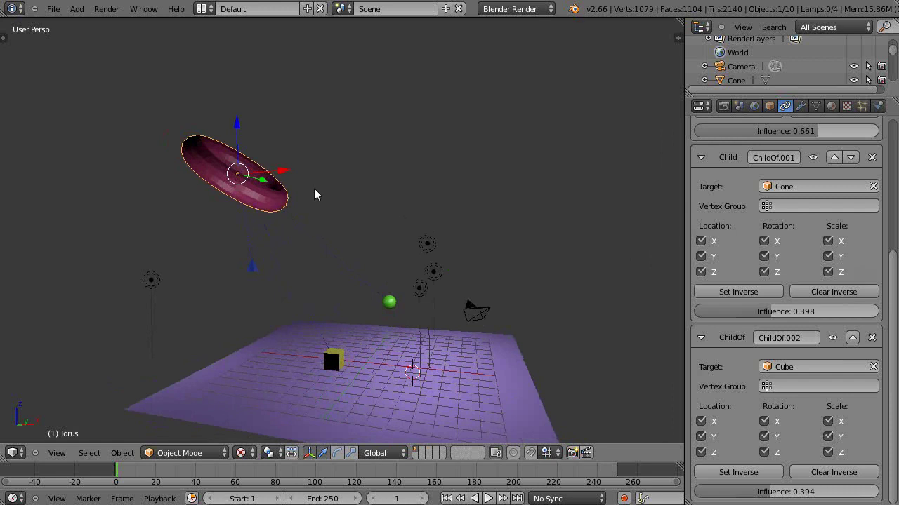